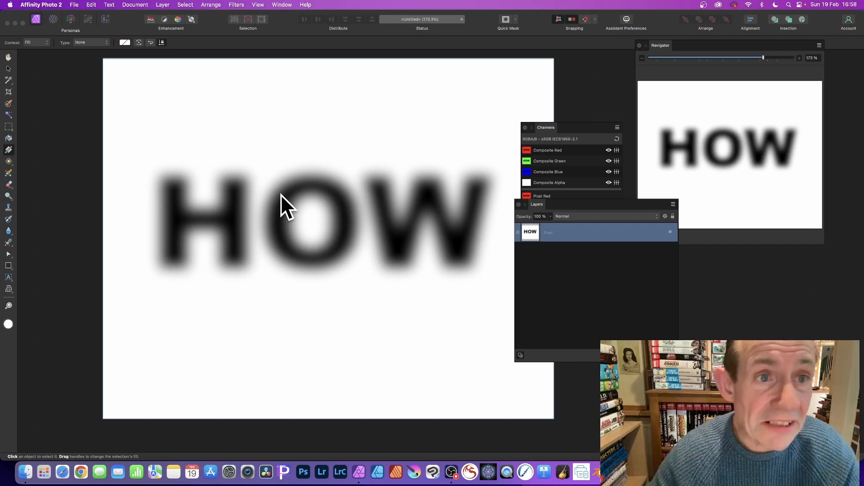
Add a new empty pixel layer above the blurred HOW text layer.
{"action": "left_click", "coordinate": [162, 5]}
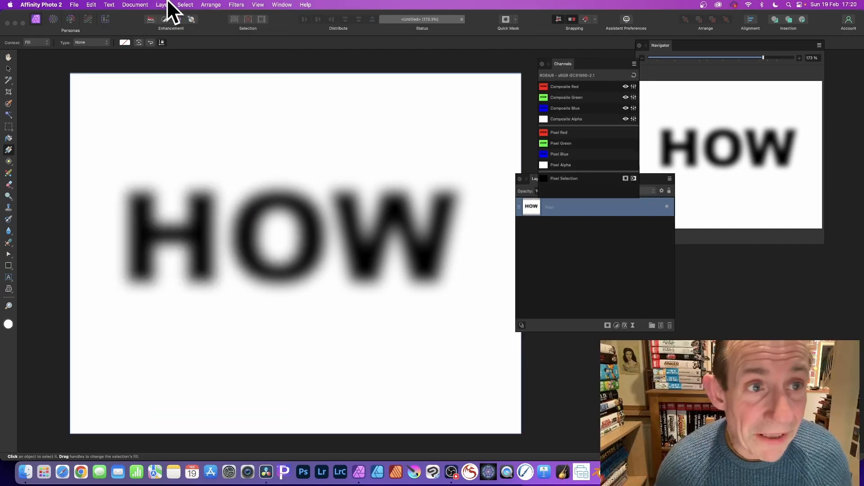
{"action": "left_click", "coordinate": [167, 6]}
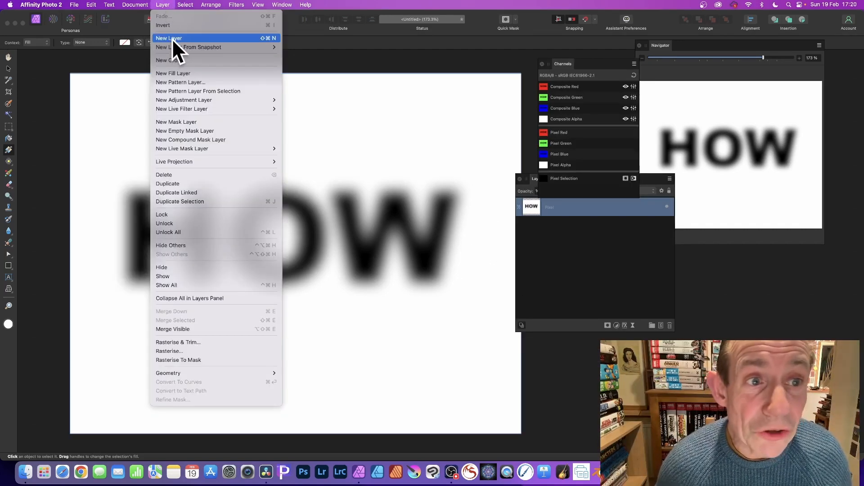
{"action": "left_click", "coordinate": [172, 39]}
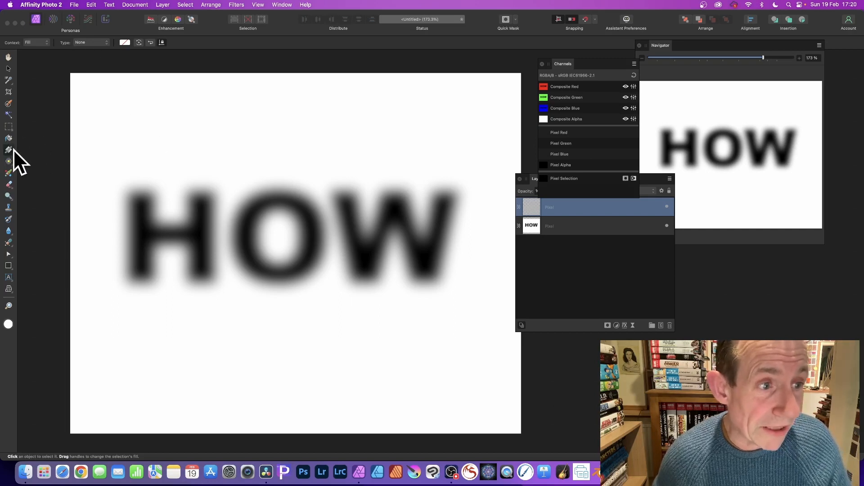
Draw a diagonal white-to-black linear gradient from upper left to lower right on the new layer and rasterise it.
{"action": "left_click_drag", "start_coordinate": [146, 118], "coordinate": [444, 298]}
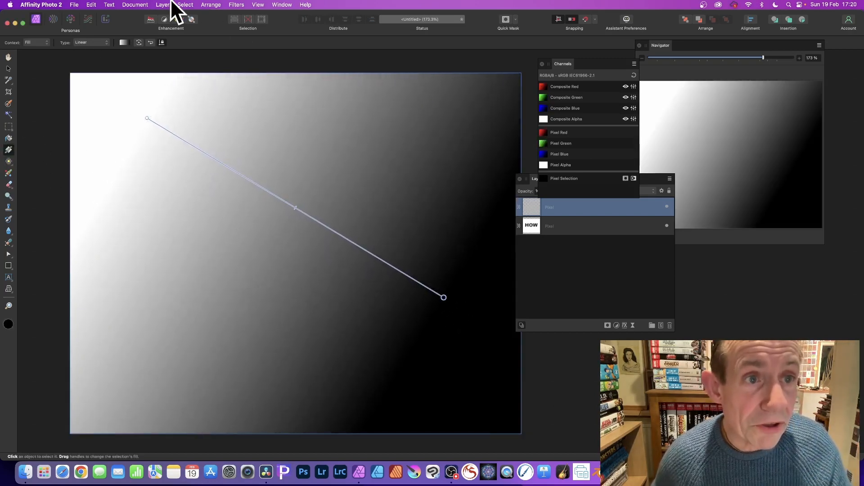
{"action": "left_click", "coordinate": [162, 5]}
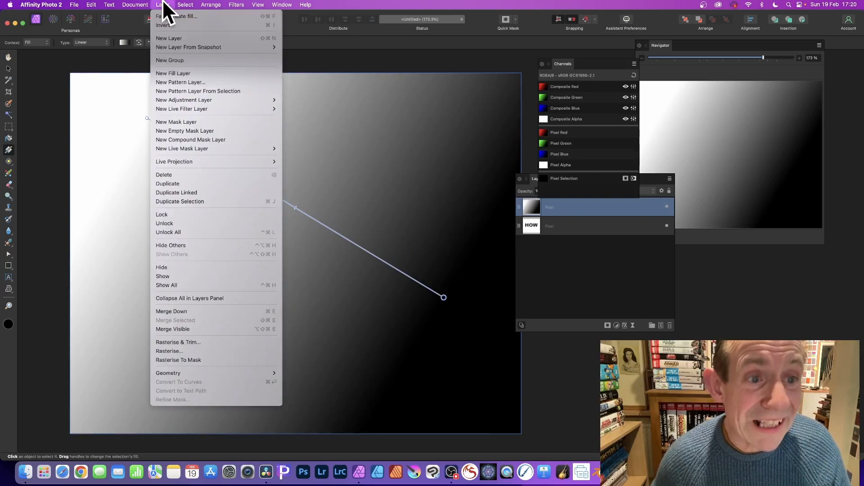
{"action": "left_click", "coordinate": [185, 351]}
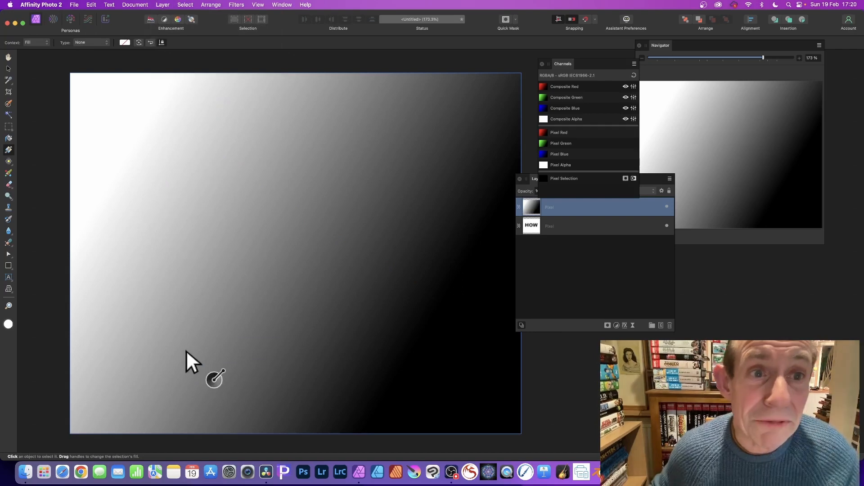
Apply the Twirl distortion to the gradient layer so it forms a black-and-white spiral over the whole canvas.
{"action": "left_click", "coordinate": [241, 2]}
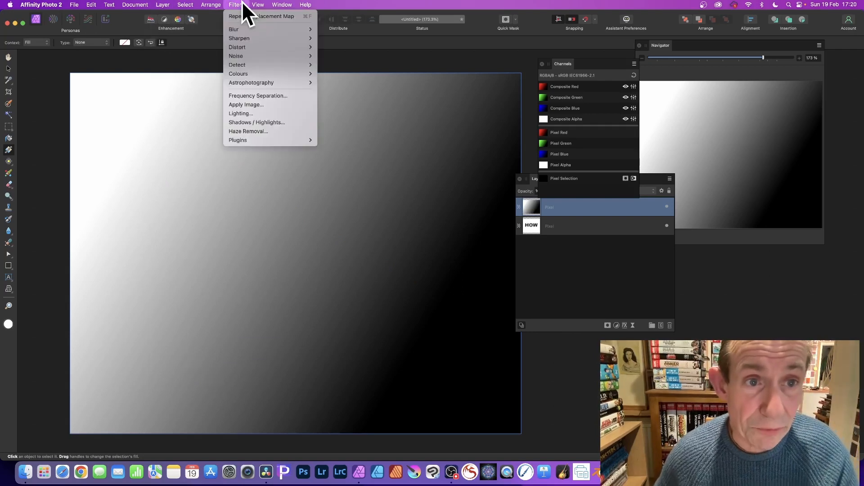
{"action": "mouse_move", "coordinate": [244, 46]}
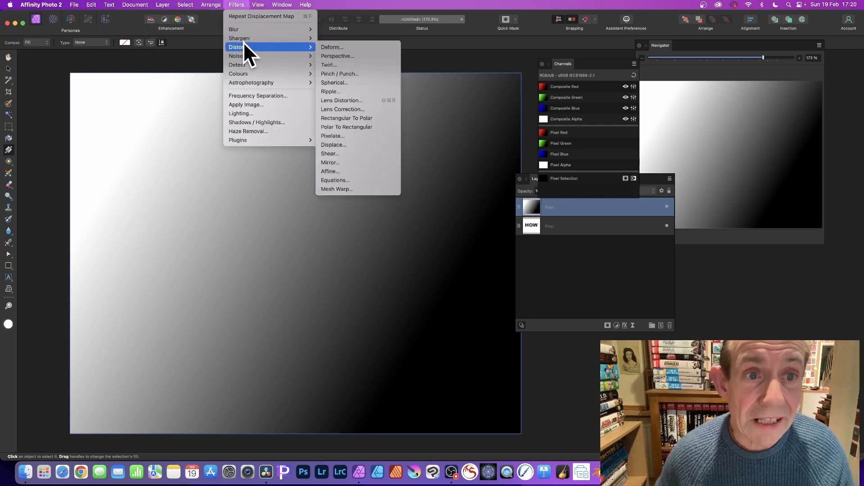
{"action": "left_click", "coordinate": [335, 66]}
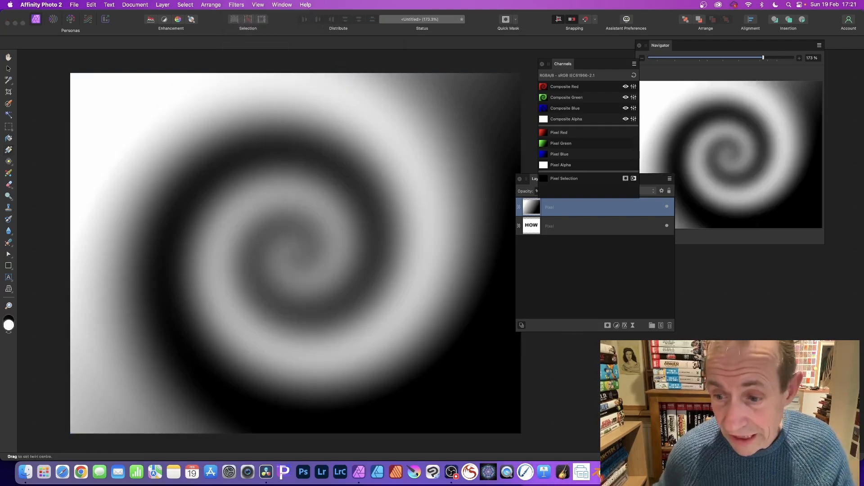
{"action": "left_click_drag", "start_coordinate": [482, 277], "coordinate": [350, 190]}
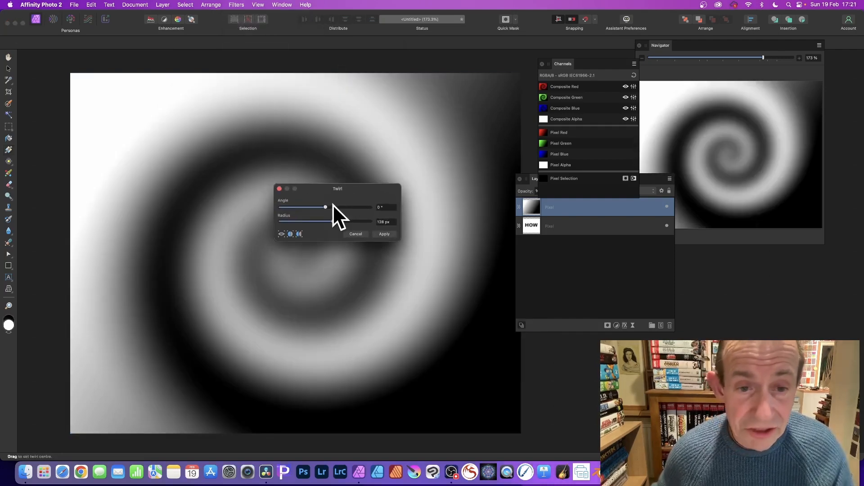
{"action": "left_click", "coordinate": [385, 234]}
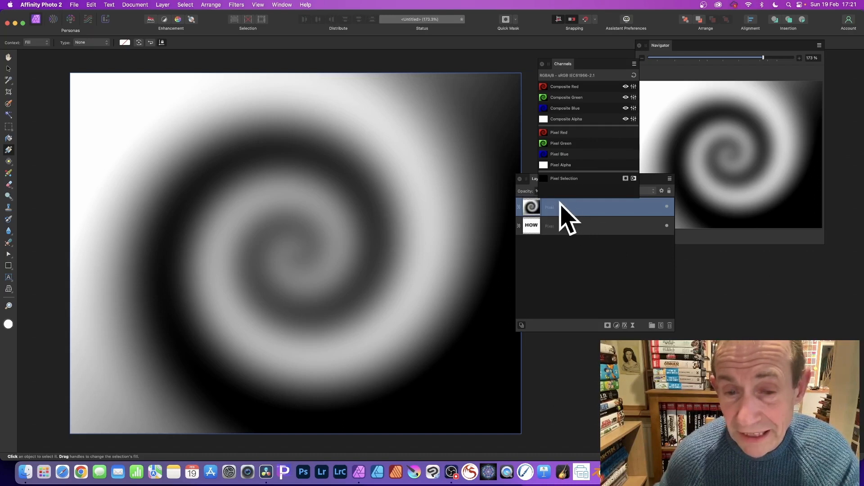
Apply the Displace filter to the spiral layer, using the layer beneath as the map with Red/Green offset and a strength of about 186 px.
{"action": "left_click", "coordinate": [239, 5]}
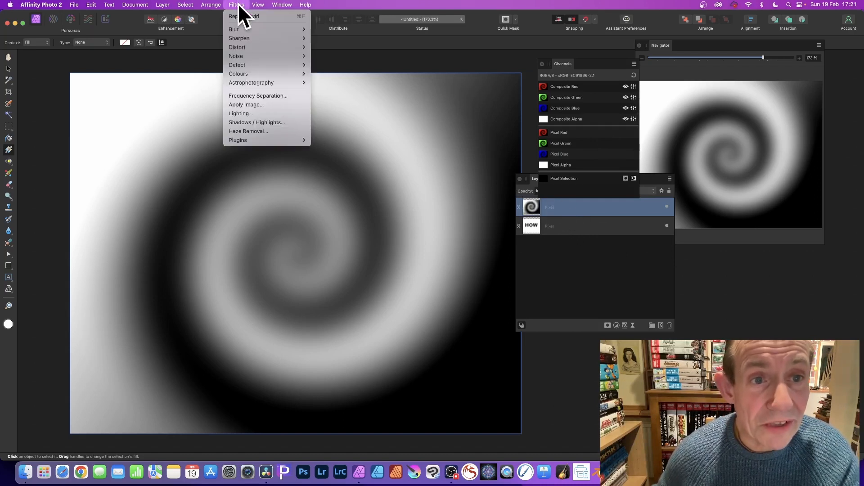
{"action": "mouse_move", "coordinate": [239, 46]}
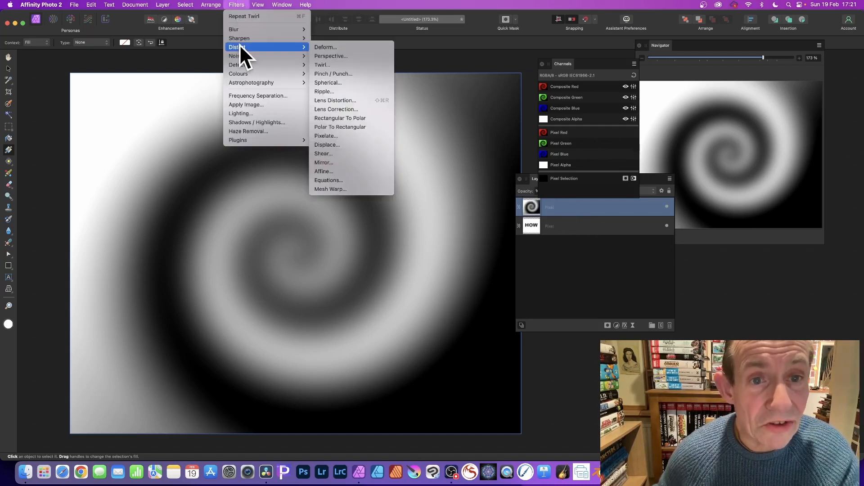
{"action": "left_click", "coordinate": [360, 144]}
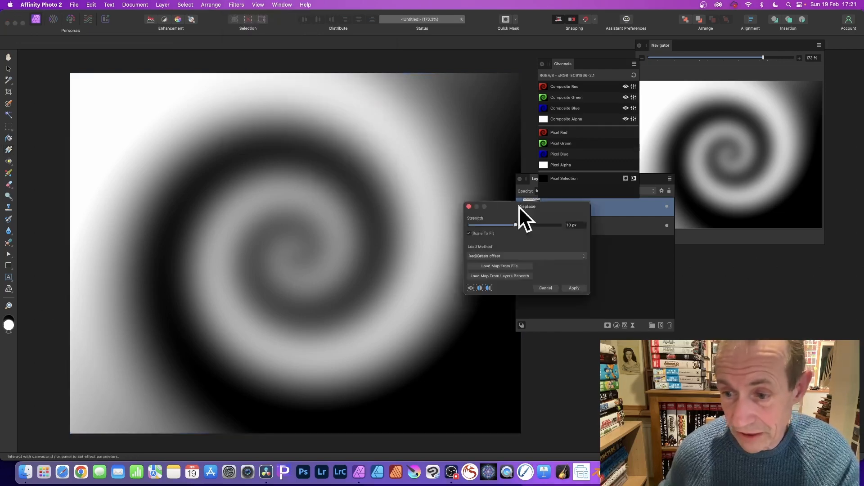
{"action": "left_click_drag", "start_coordinate": [518, 206], "coordinate": [369, 114]}
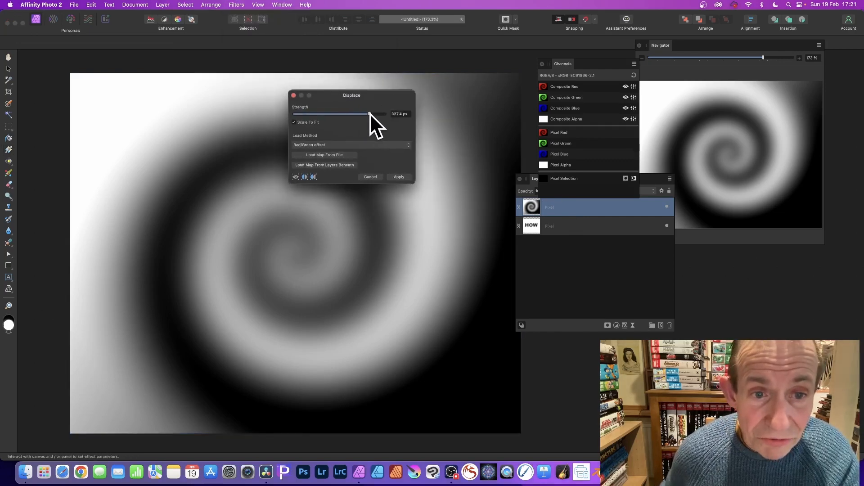
{"action": "left_click", "coordinate": [326, 165]}
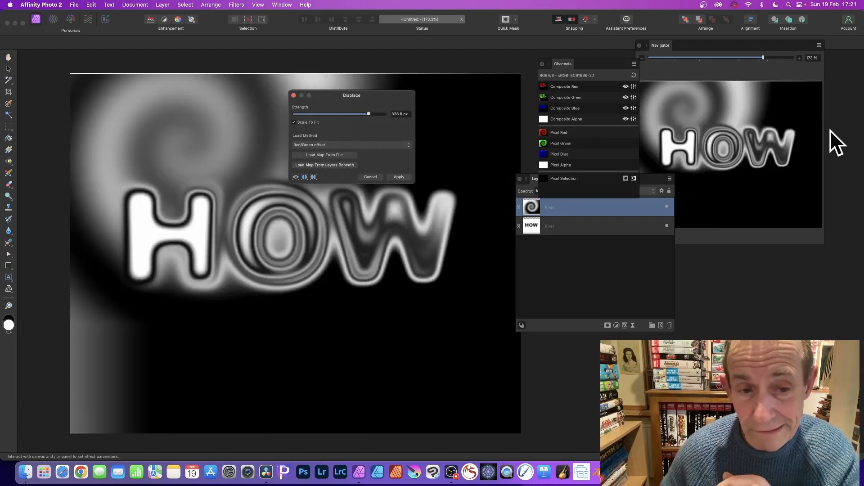
{"action": "mouse_move", "coordinate": [367, 112]}
{"action": "left_mouse_down"}
{"action": "mouse_move", "coordinate": [331, 113]}
{"action": "mouse_move", "coordinate": [392, 114]}
{"action": "mouse_move", "coordinate": [325, 113]}
{"action": "mouse_move", "coordinate": [363, 117]}
{"action": "mouse_move", "coordinate": [354, 117]}
{"action": "left_mouse_up"}
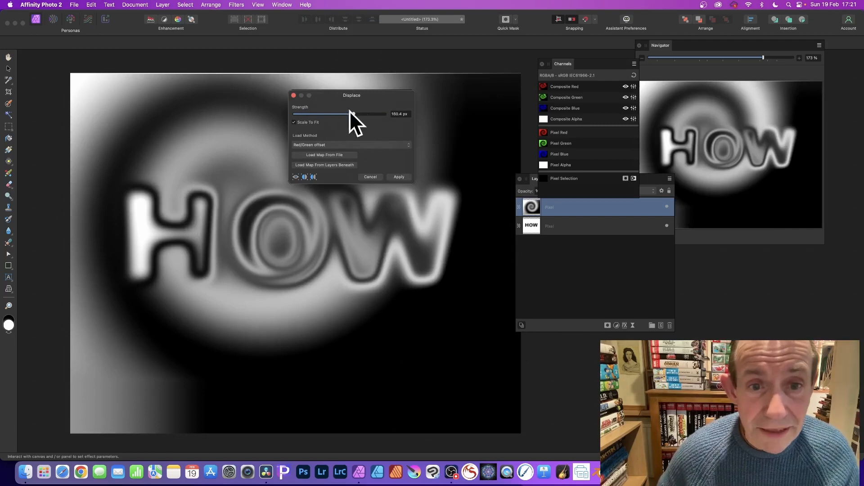
{"action": "left_click_drag", "start_coordinate": [350, 111], "coordinate": [358, 112]}
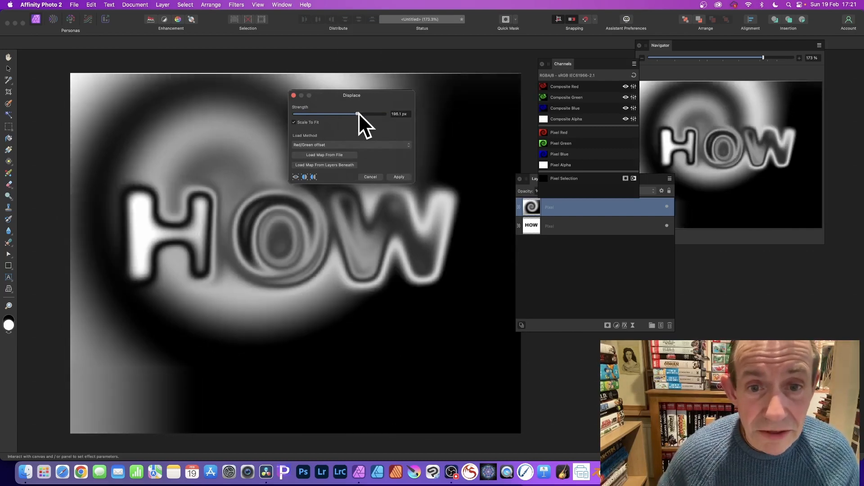
{"action": "left_click", "coordinate": [399, 177]}
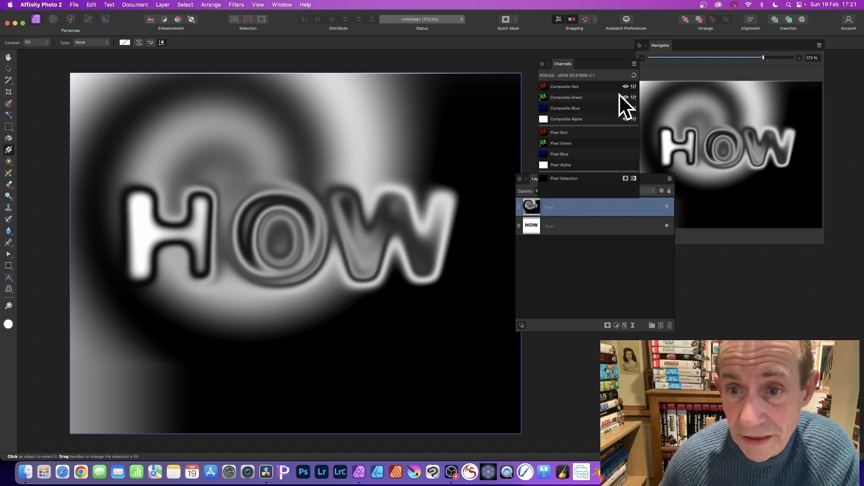
Isolate the composite red channel and displace it using the map from the layers beneath at a strength of about 200 px.
{"action": "left_click", "coordinate": [564, 86]}
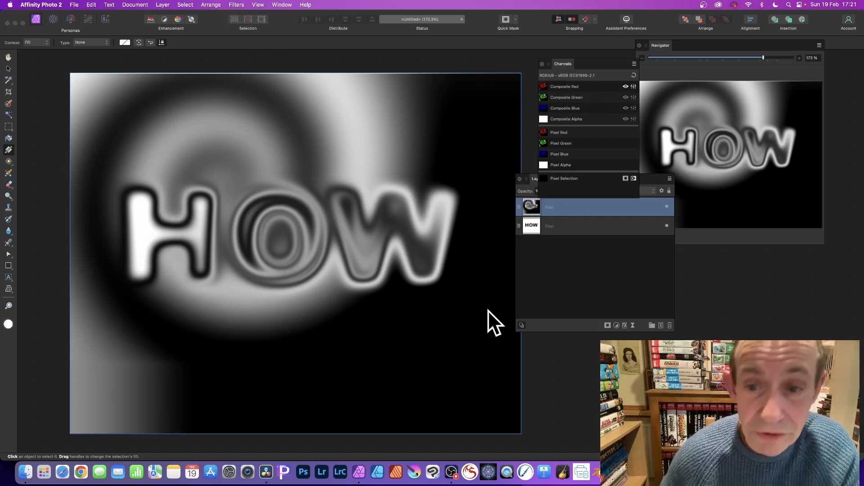
{"action": "left_click", "coordinate": [238, 5]}
{"action": "mouse_move", "coordinate": [241, 47]}
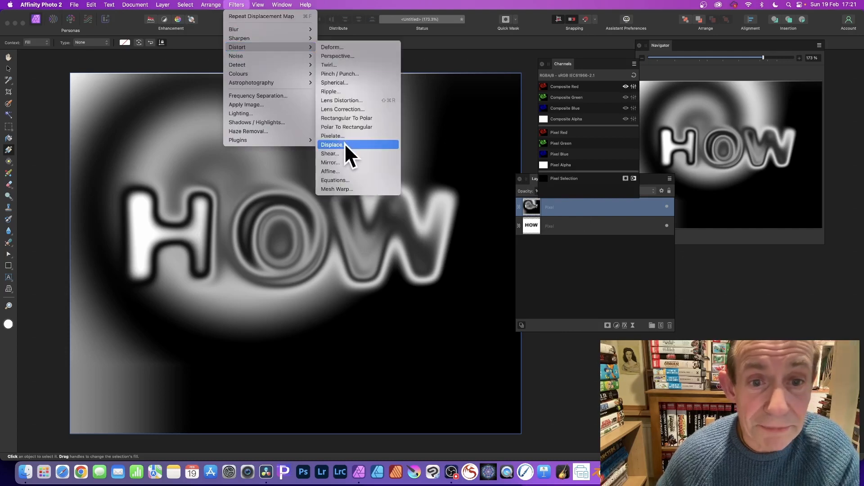
{"action": "left_click", "coordinate": [344, 143]}
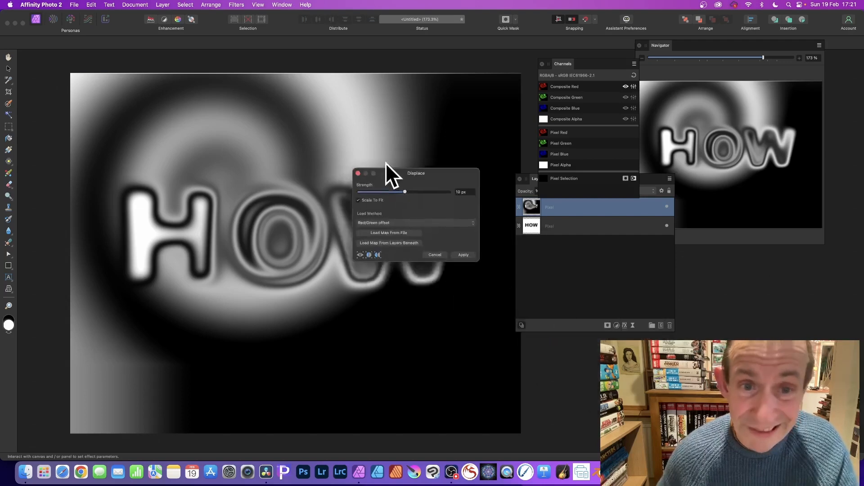
{"action": "left_click_drag", "start_coordinate": [394, 170], "coordinate": [344, 153]}
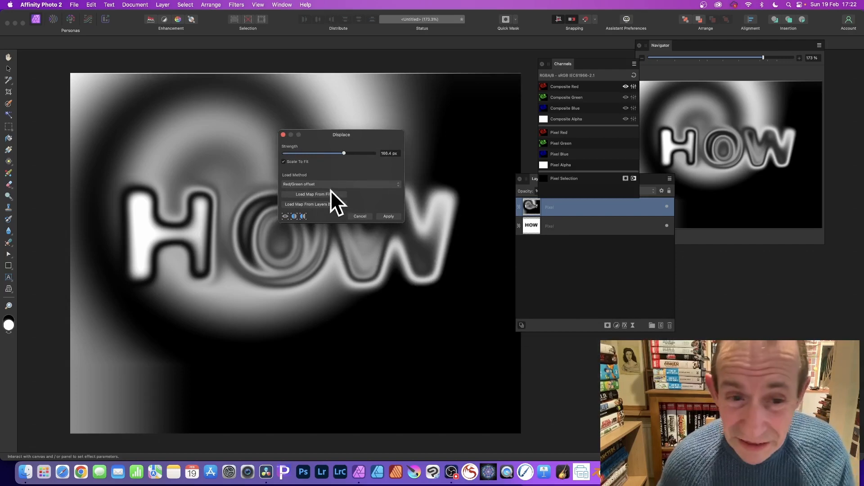
{"action": "left_click", "coordinate": [305, 205]}
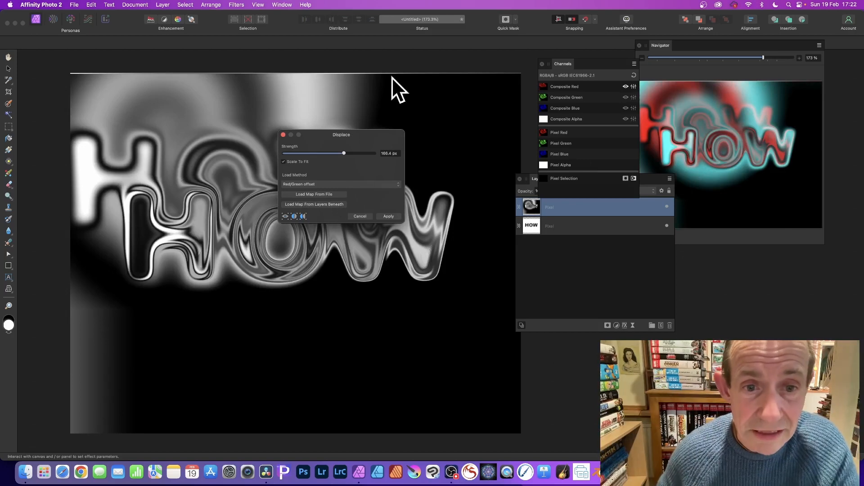
{"action": "mouse_move", "coordinate": [341, 151]}
{"action": "left_mouse_down"}
{"action": "mouse_move", "coordinate": [350, 152]}
{"action": "mouse_move", "coordinate": [296, 154]}
{"action": "mouse_move", "coordinate": [395, 158]}
{"action": "mouse_move", "coordinate": [347, 158]}
{"action": "left_mouse_up"}
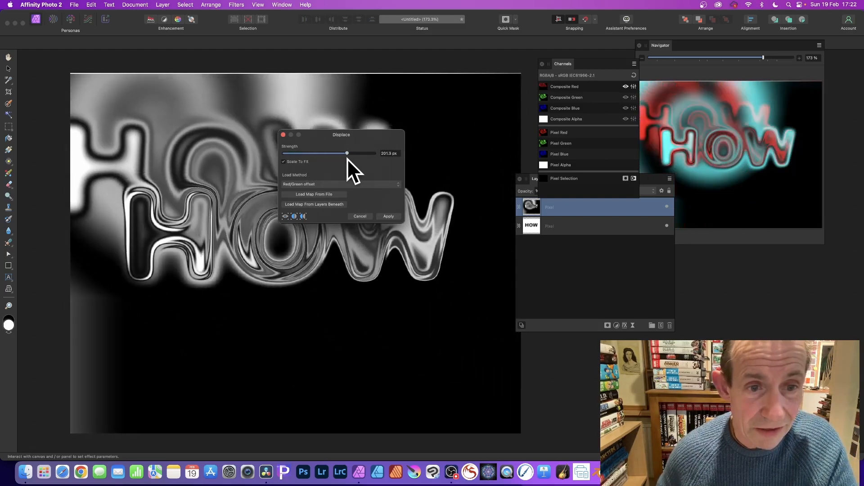
{"action": "left_click", "coordinate": [389, 217]}
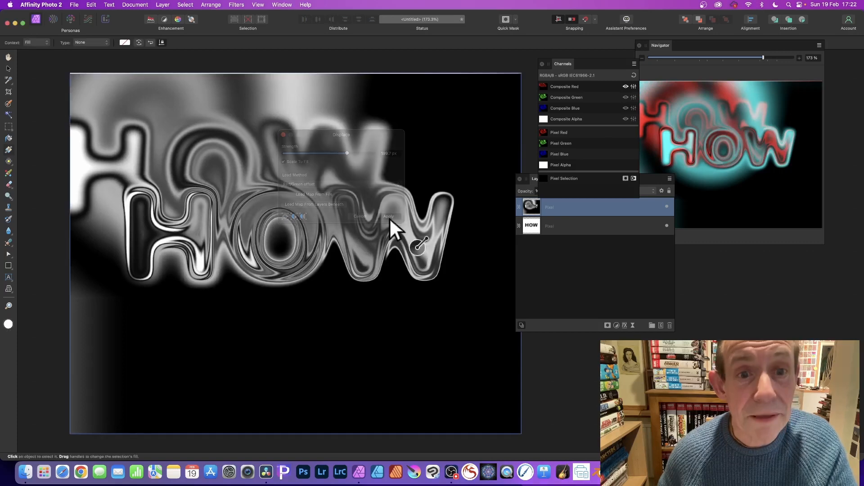
Isolate the composite green channel and displace it using the map from the layers beneath at a strength of about 268 px.
{"action": "left_click", "coordinate": [592, 96]}
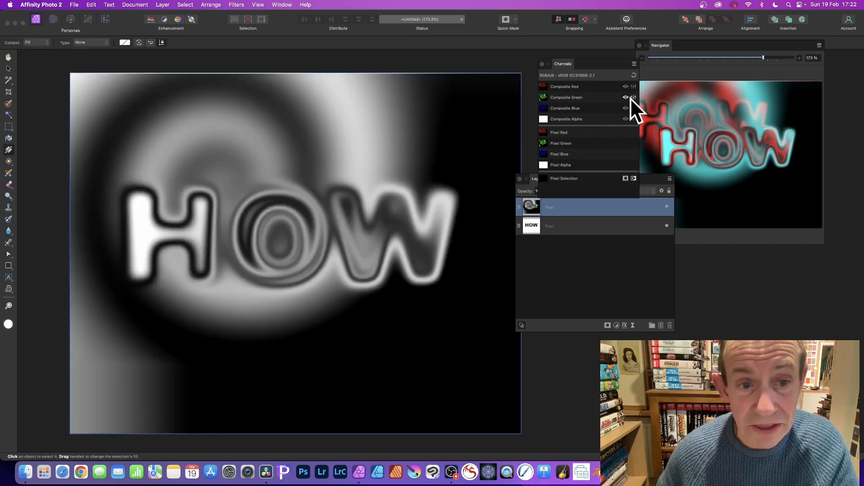
{"action": "left_click", "coordinate": [237, 5]}
{"action": "mouse_move", "coordinate": [257, 45]}
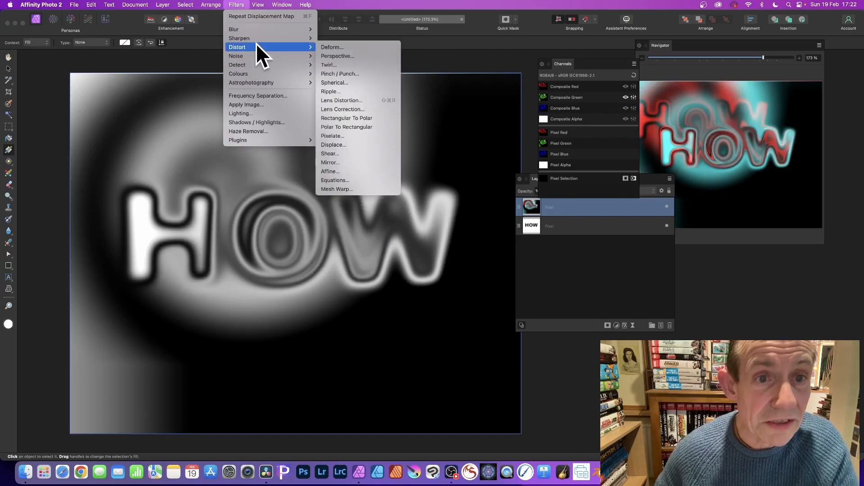
{"action": "left_click", "coordinate": [363, 142]}
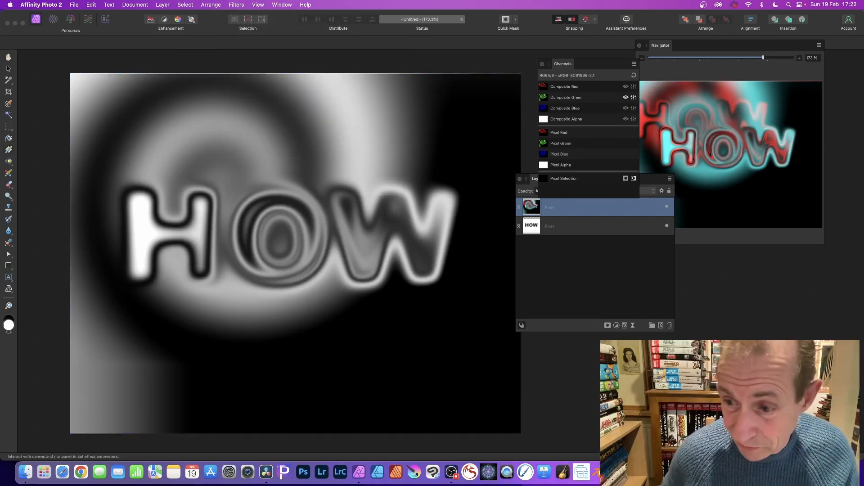
{"action": "left_click_drag", "start_coordinate": [425, 147], "coordinate": [343, 88]}
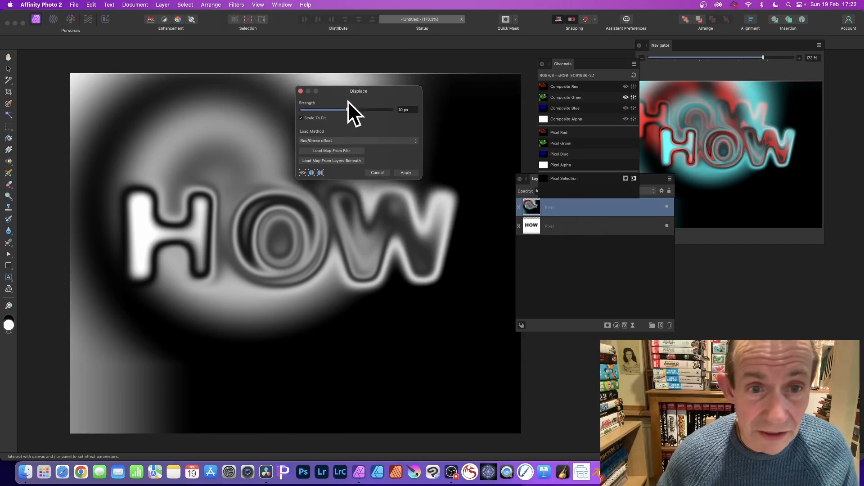
{"action": "left_click", "coordinate": [320, 159]}
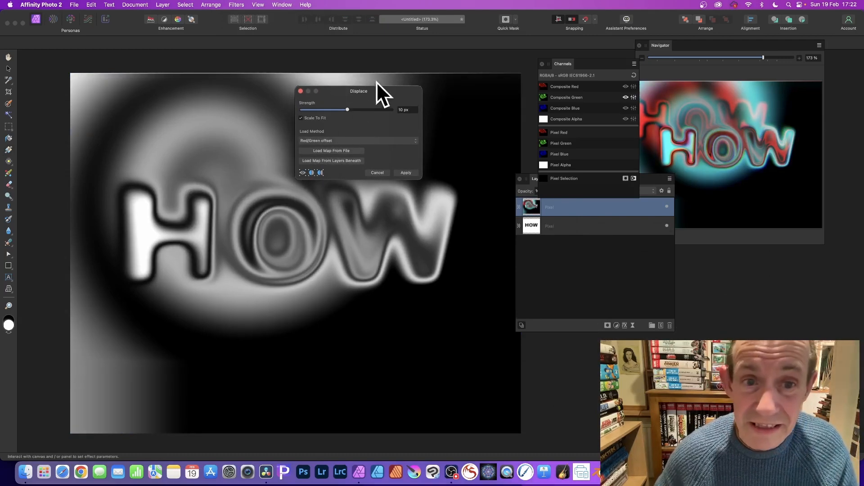
{"action": "left_click_drag", "start_coordinate": [359, 108], "coordinate": [368, 109]}
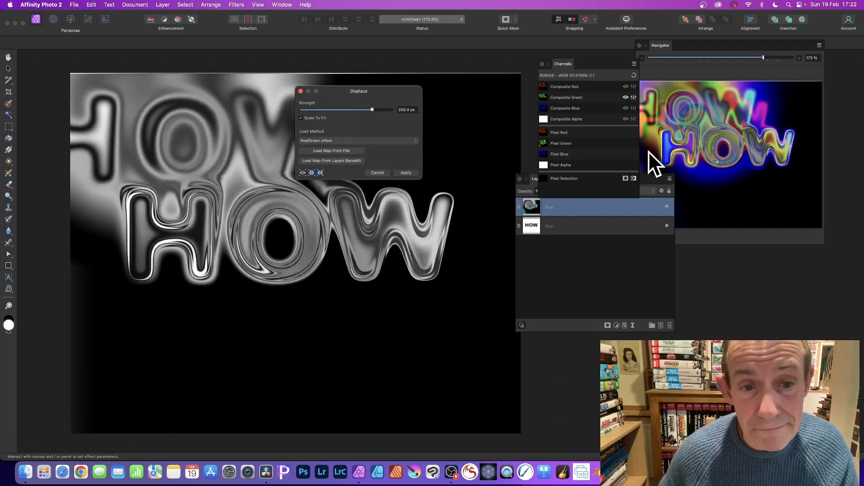
{"action": "left_click", "coordinate": [408, 173]}
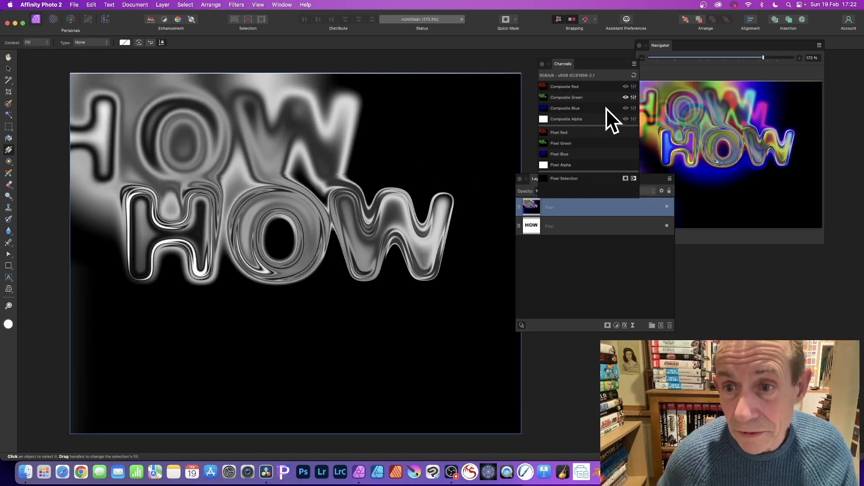
Reset the channels to display all of them together and hide the displaced spiral layer.
{"action": "left_click", "coordinate": [634, 75]}
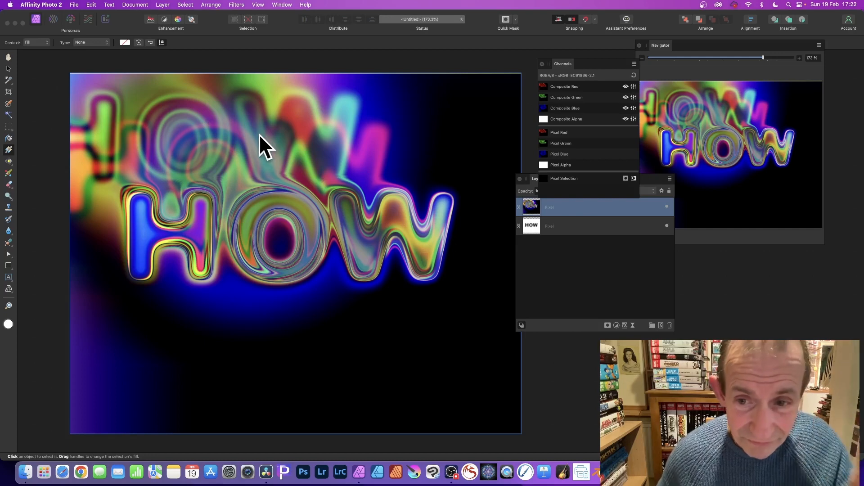
{"action": "left_click", "coordinate": [666, 205]}
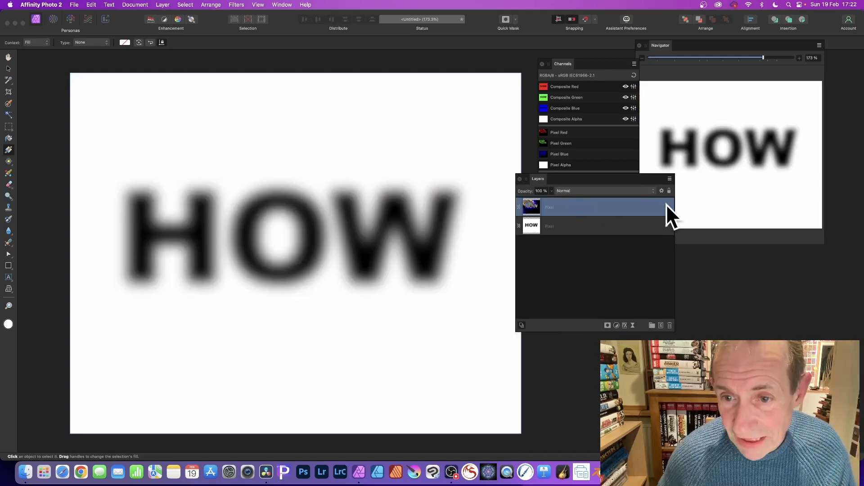
Apply a Gaussian Blur with a radius of about 26 px to the HOW text layer to soften the displacement map further.
{"action": "left_click", "coordinate": [587, 225]}
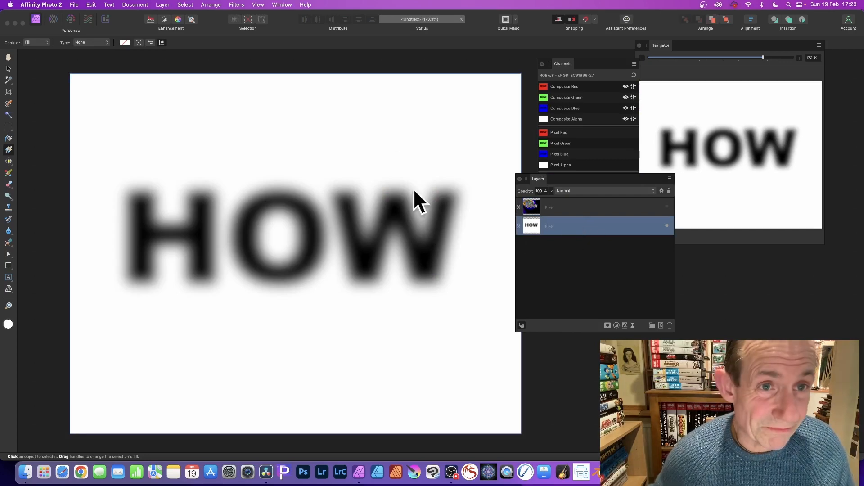
{"action": "left_click", "coordinate": [235, 3]}
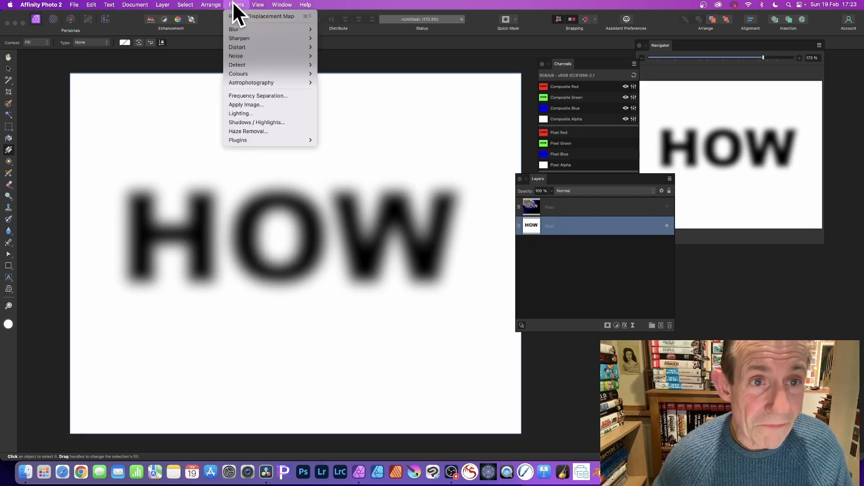
{"action": "mouse_move", "coordinate": [252, 29]}
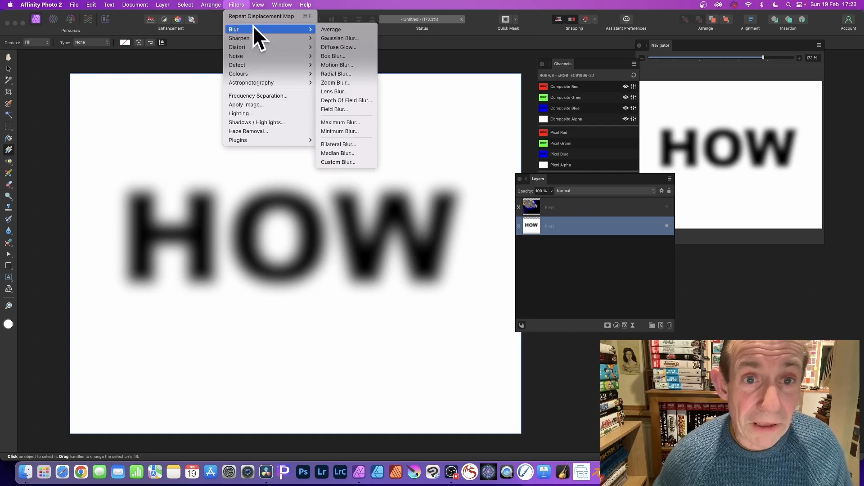
{"action": "left_click", "coordinate": [358, 37]}
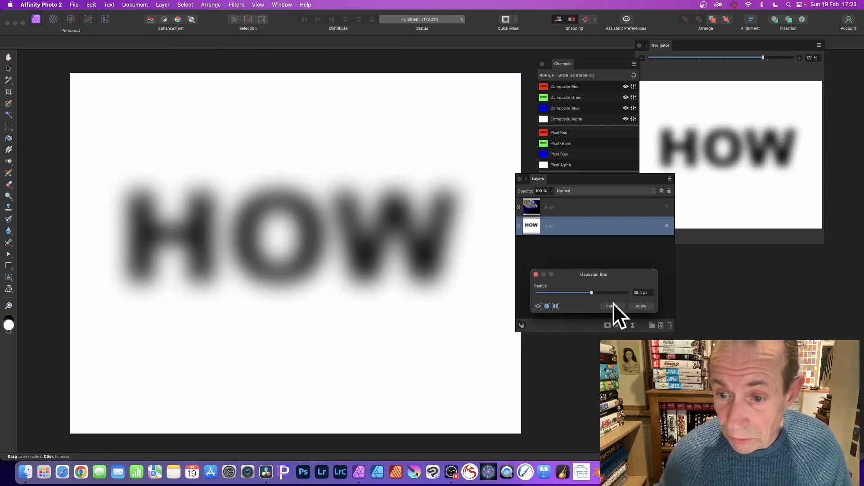
{"action": "left_click", "coordinate": [640, 306]}
Apply a Deform filter with Similarity constraints to the HOW text layer, using two pins around the O to enlarge and tilt the text diagonally.
{"action": "left_click", "coordinate": [242, 3]}
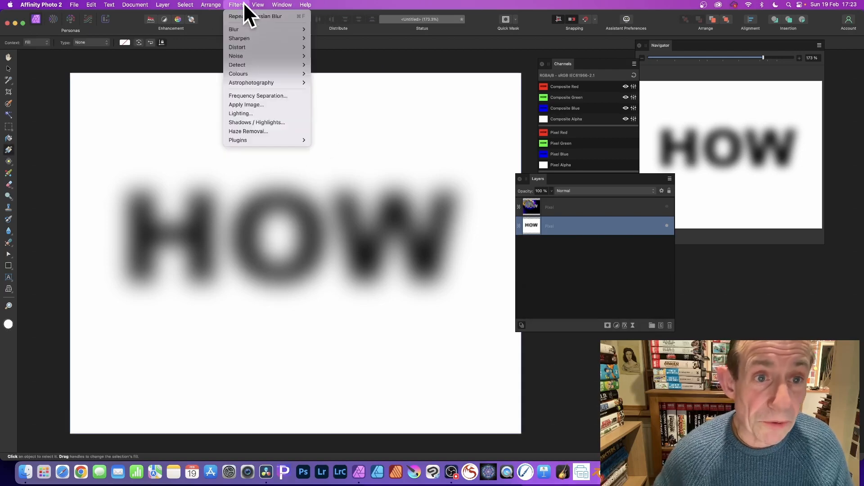
{"action": "mouse_move", "coordinate": [247, 47]}
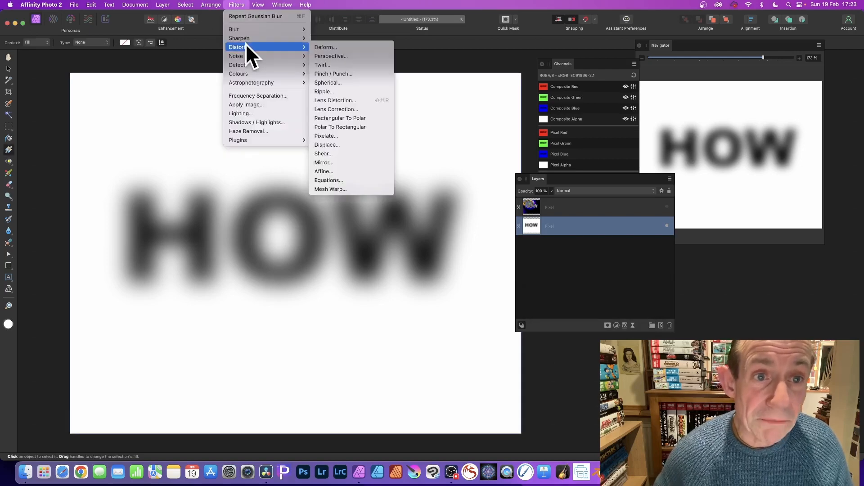
{"action": "left_click", "coordinate": [341, 48]}
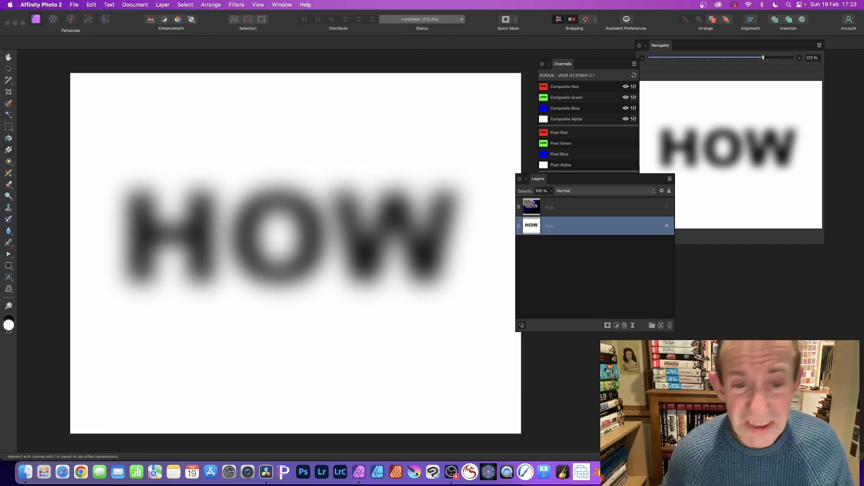
{"action": "left_click_drag", "start_coordinate": [314, 182], "coordinate": [349, 123]}
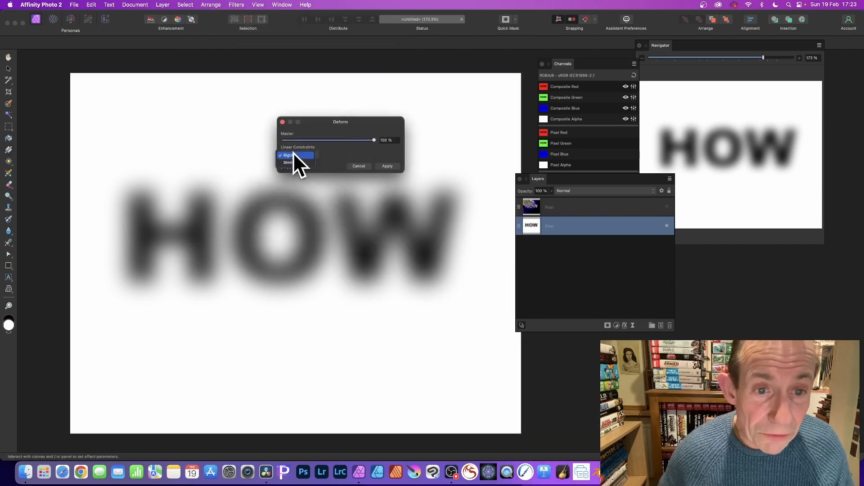
{"action": "left_click", "coordinate": [293, 161]}
{"action": "left_click", "coordinate": [295, 241]}
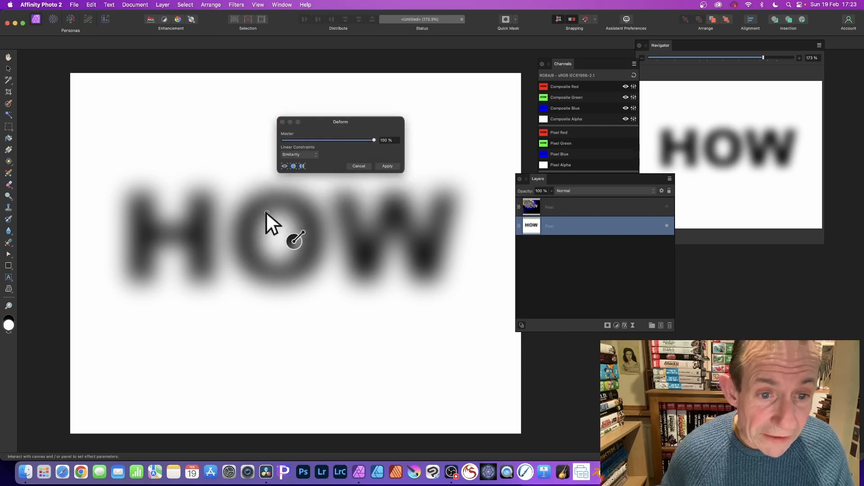
{"action": "left_click_drag", "start_coordinate": [266, 212], "coordinate": [249, 188]}
{"action": "left_click", "coordinate": [293, 230]}
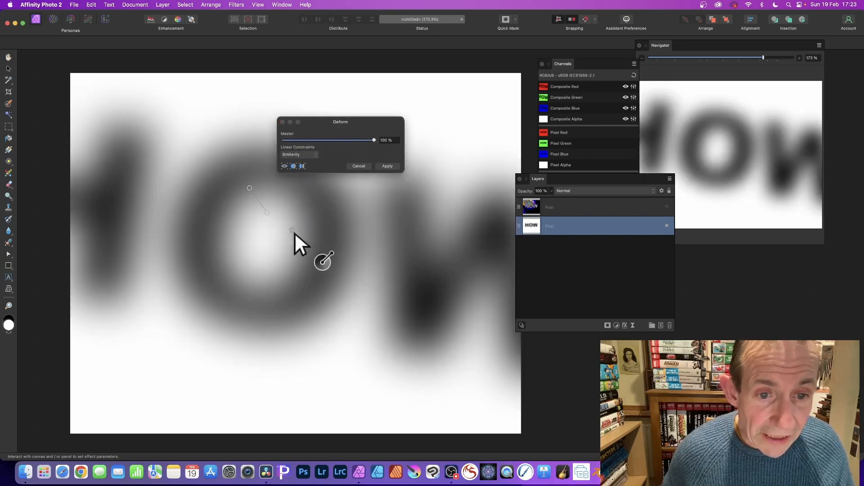
{"action": "left_click_drag", "start_coordinate": [292, 230], "coordinate": [269, 230]}
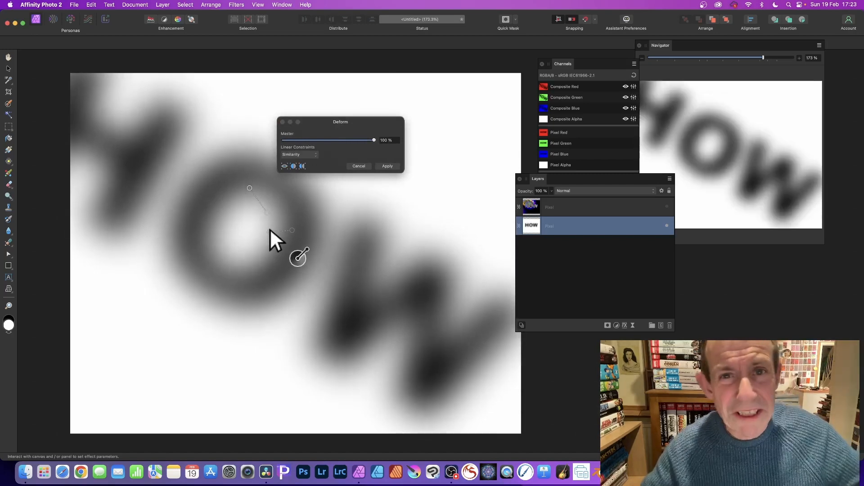
{"action": "scroll", "coordinate": [269, 227], "scroll_direction": "left", "scroll_amount": 1}
{"action": "scroll", "coordinate": [270, 227], "scroll_direction": "up", "scroll_amount": 2}
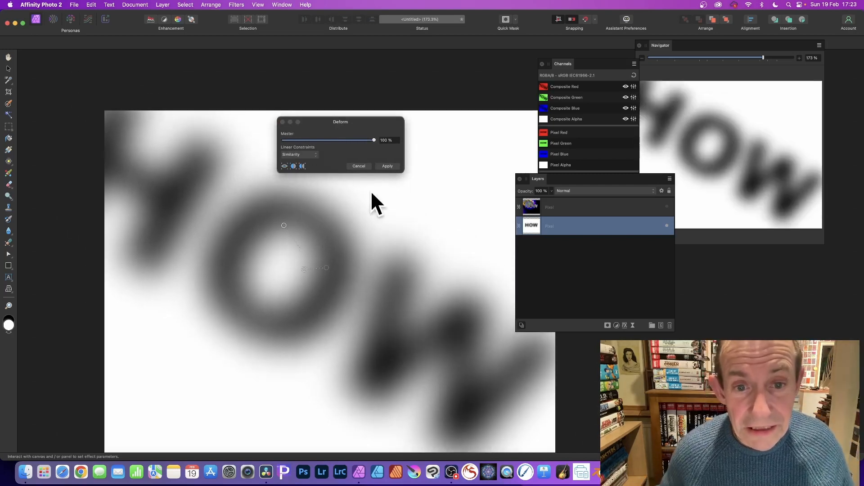
{"action": "left_click", "coordinate": [390, 168]}
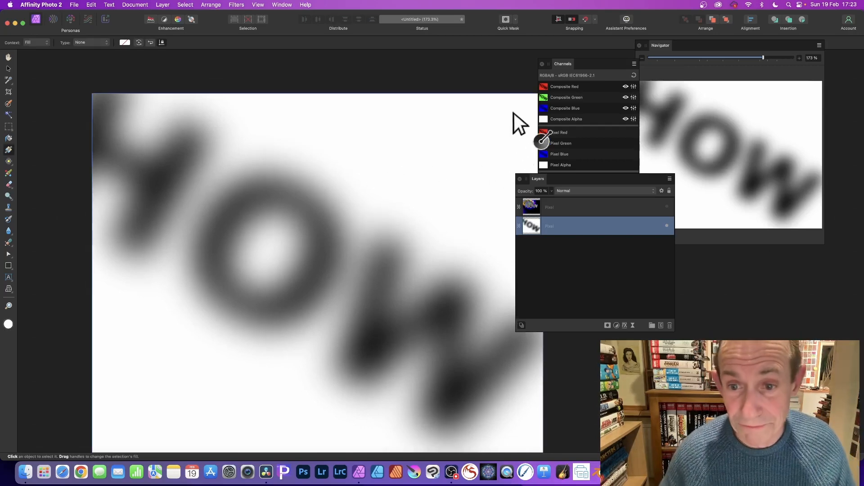
Select the displaced spiral layer and make it visible, with the layer list moved clear of the channel list.
{"action": "left_click", "coordinate": [560, 205]}
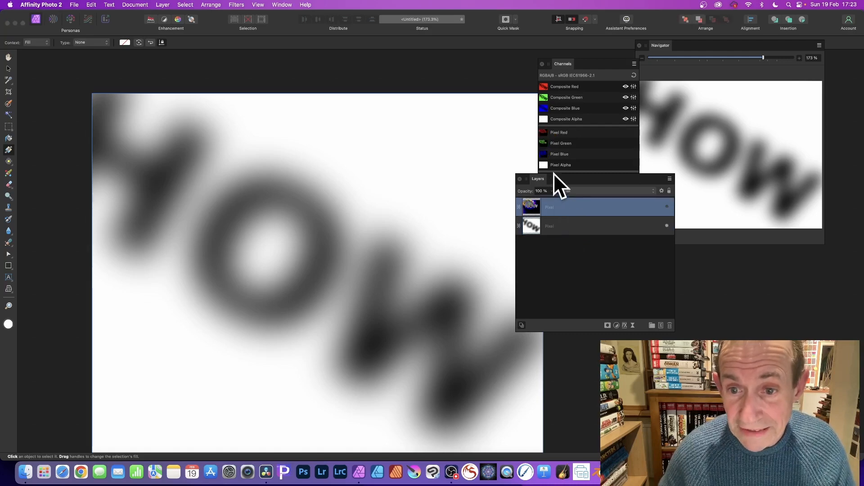
{"action": "left_click_drag", "start_coordinate": [538, 177], "coordinate": [401, 109]}
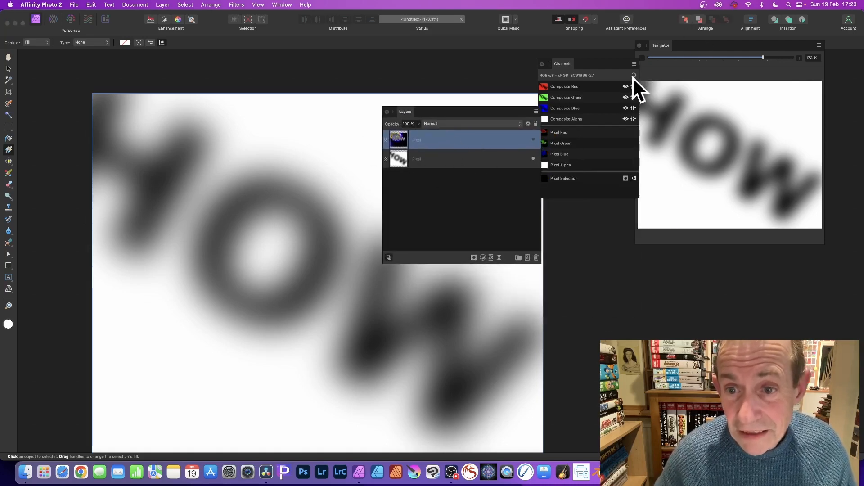
{"action": "left_click", "coordinate": [534, 139]}
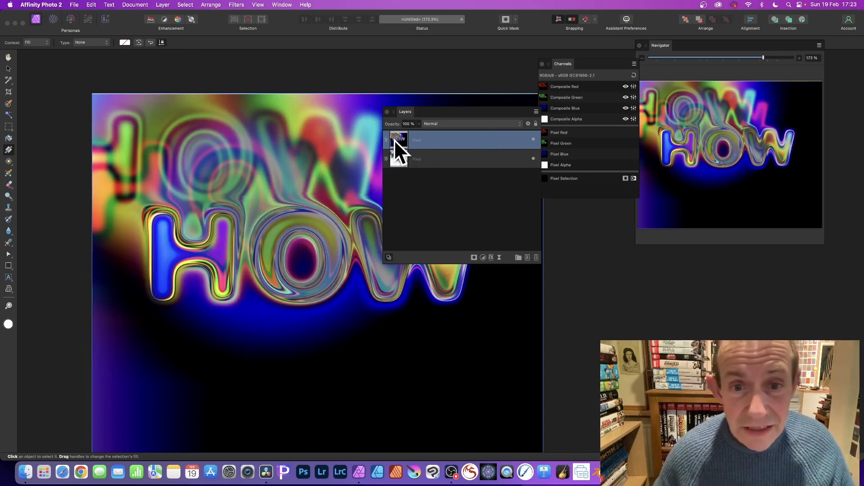
Isolate the composite blue channel, displace it using the map from the layers beneath at about 368 px, and reset the channels.
{"action": "left_click", "coordinate": [591, 108]}
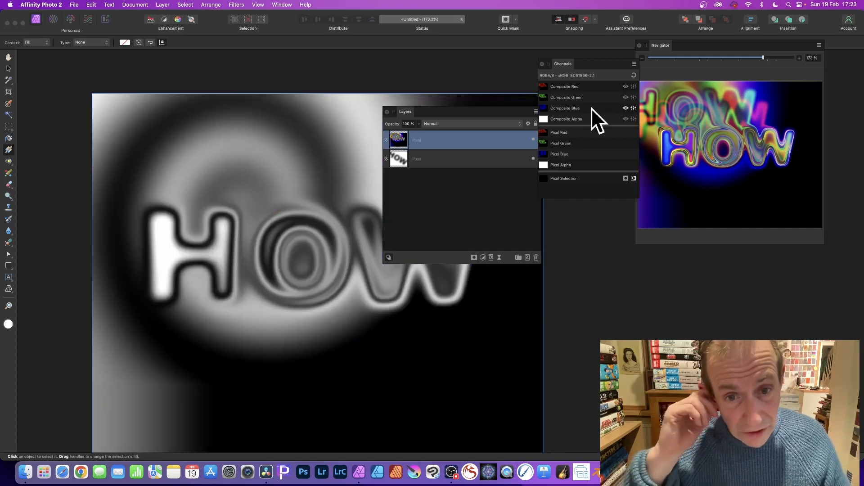
{"action": "left_click", "coordinate": [235, 5]}
{"action": "mouse_move", "coordinate": [230, 46]}
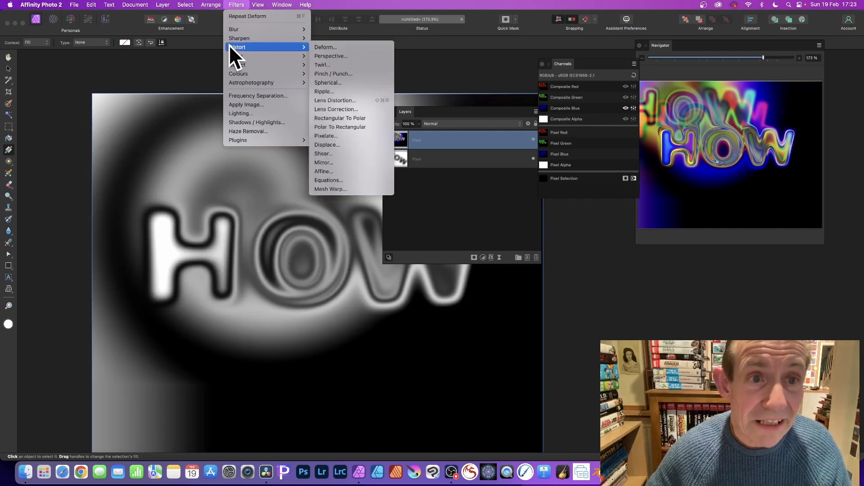
{"action": "left_click", "coordinate": [342, 144]}
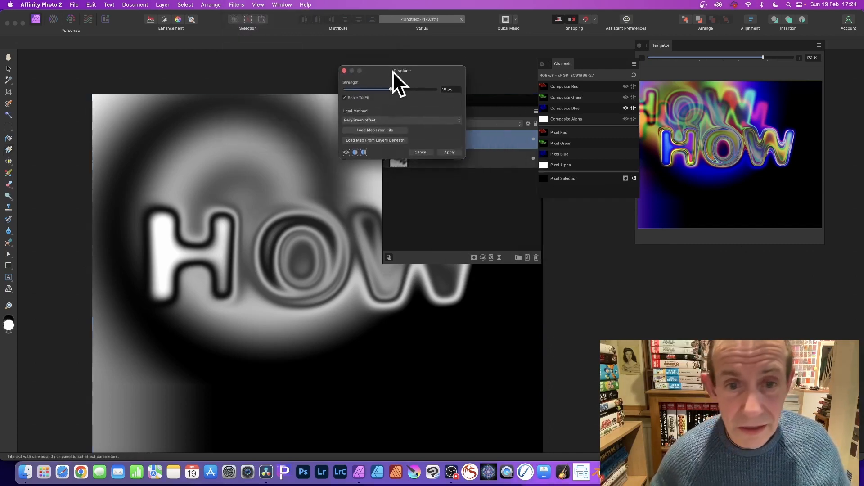
{"action": "left_click_drag", "start_coordinate": [393, 71], "coordinate": [406, 101]}
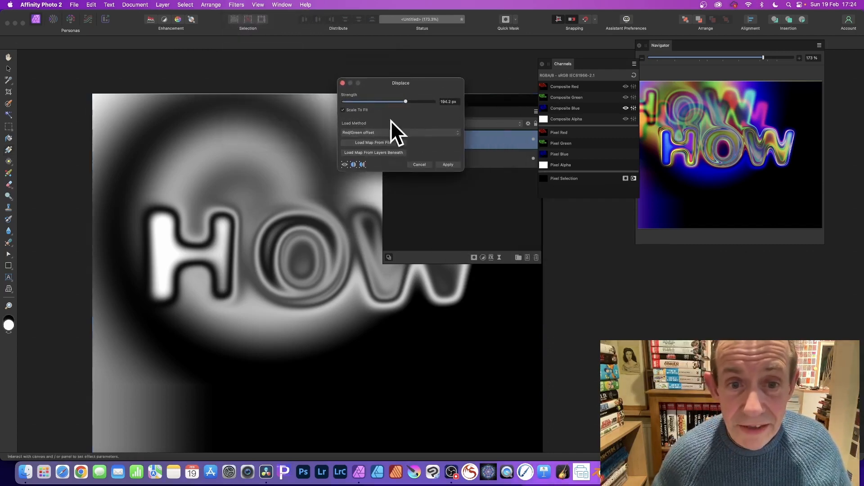
{"action": "left_click", "coordinate": [366, 152]}
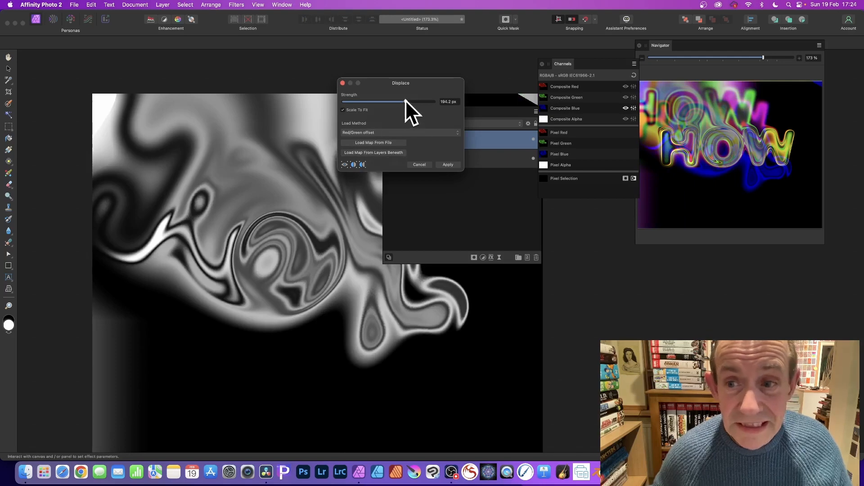
{"action": "mouse_move", "coordinate": [405, 102]}
{"action": "left_mouse_down"}
{"action": "mouse_move", "coordinate": [431, 101]}
{"action": "mouse_move", "coordinate": [420, 100]}
{"action": "left_mouse_up"}
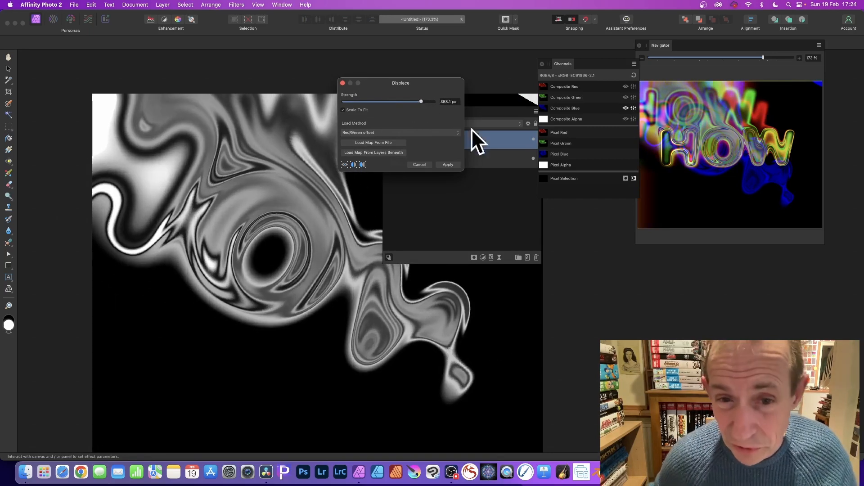
{"action": "left_click", "coordinate": [452, 165]}
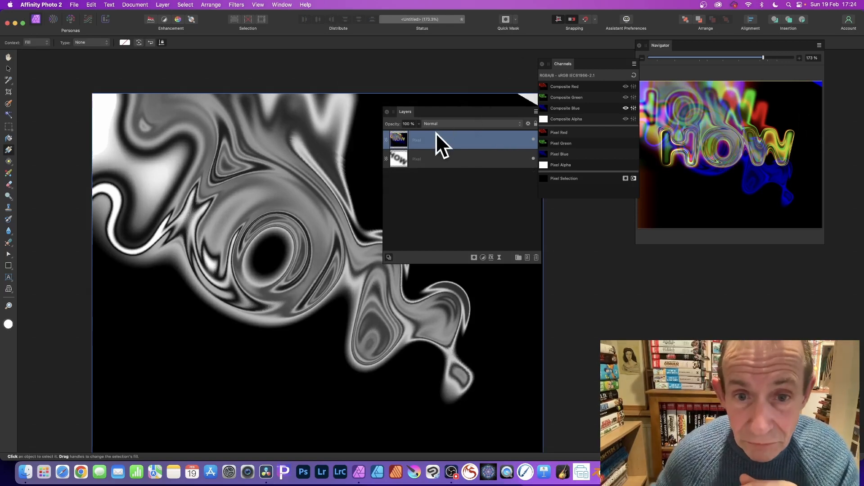
{"action": "left_click", "coordinate": [634, 75]}
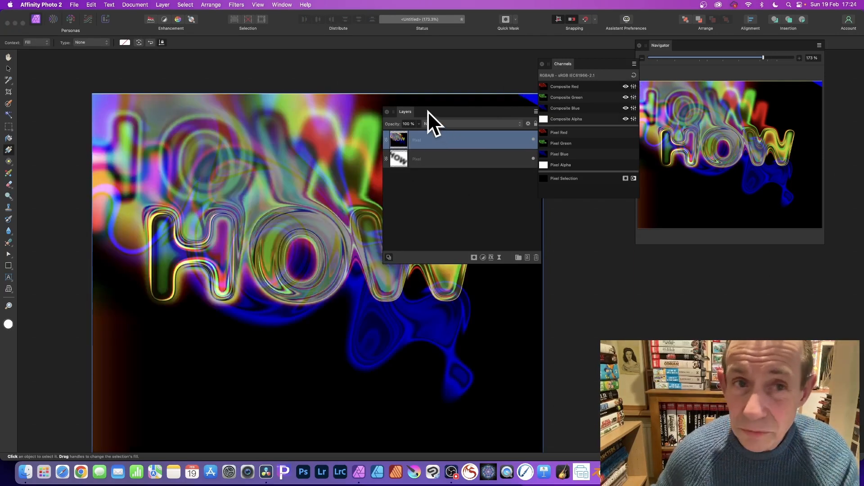
Displace all channels of the spiral layer together, using the map from the layers beneath at a strength of about 245 px.
{"action": "left_click", "coordinate": [231, 5]}
{"action": "left_click", "coordinate": [233, 4]}
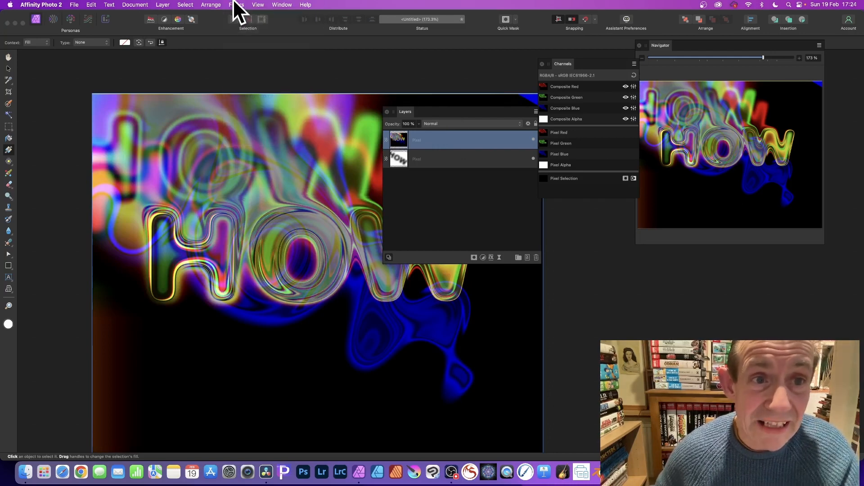
{"action": "left_click", "coordinate": [235, 4]}
{"action": "mouse_move", "coordinate": [234, 47]}
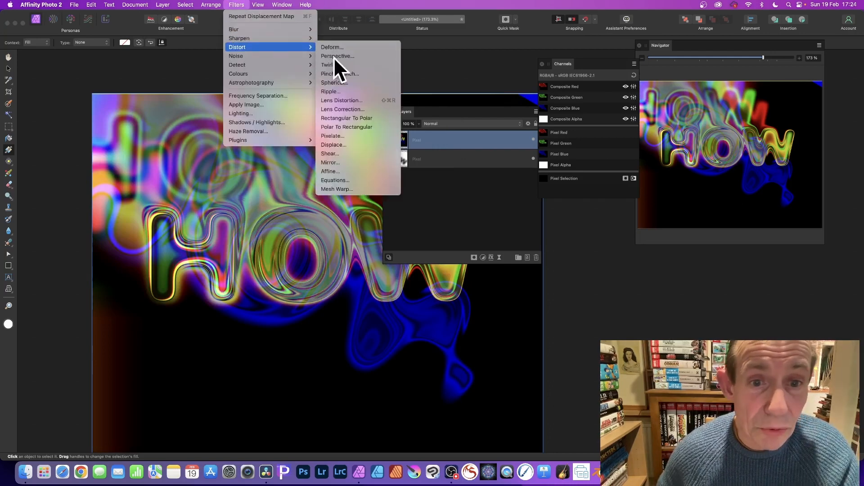
{"action": "left_click", "coordinate": [347, 151]}
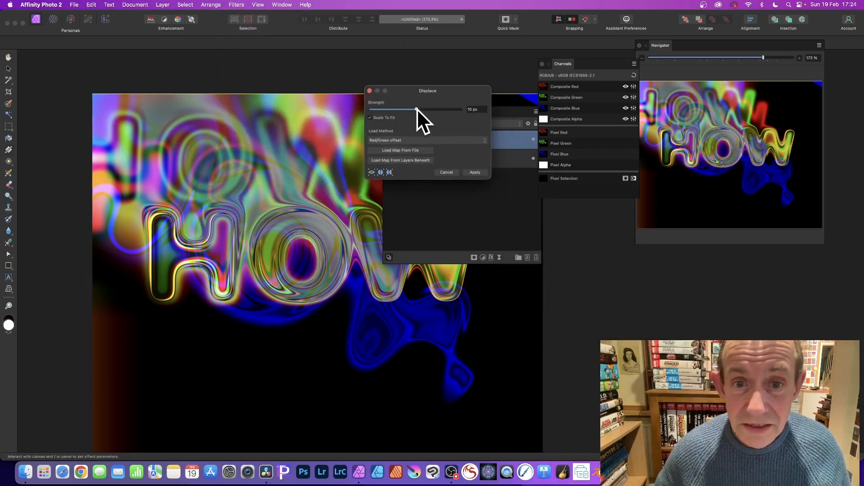
{"action": "left_click_drag", "start_coordinate": [417, 109], "coordinate": [437, 115]}
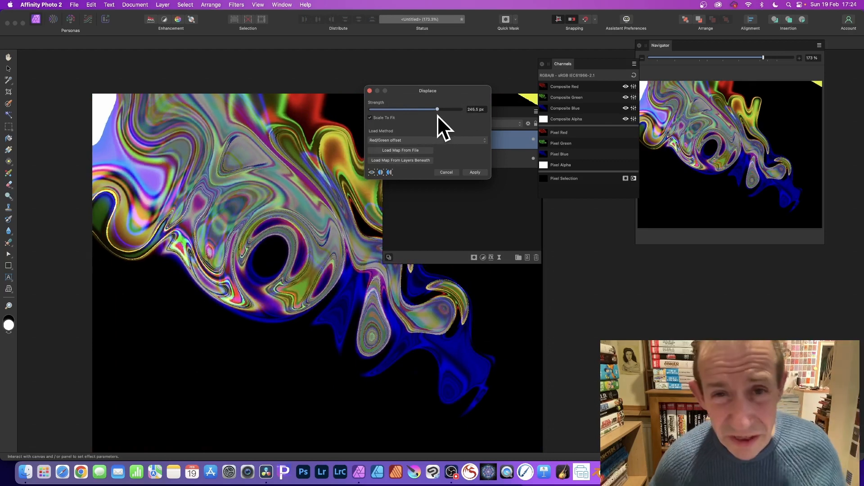
{"action": "left_click", "coordinate": [477, 172]}
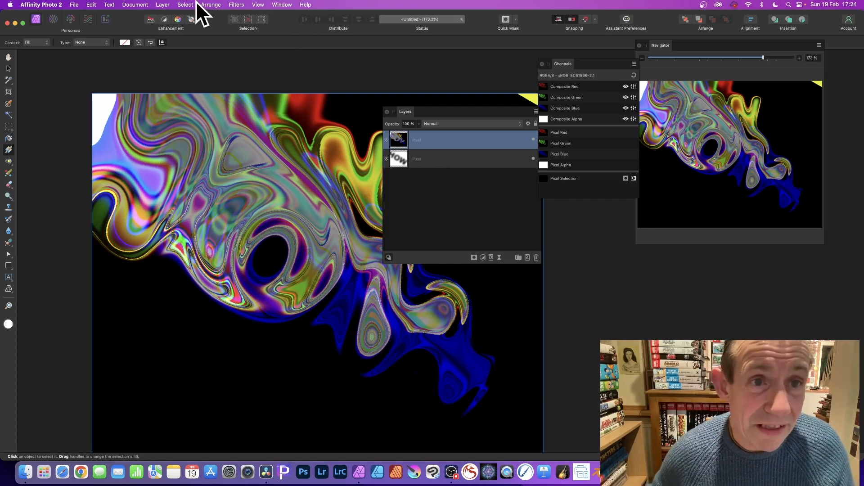
Fade the last displacement of the spiral layer to about 29 %, trying Lighten before applying it with the Normal blend mode.
{"action": "left_click", "coordinate": [162, 4]}
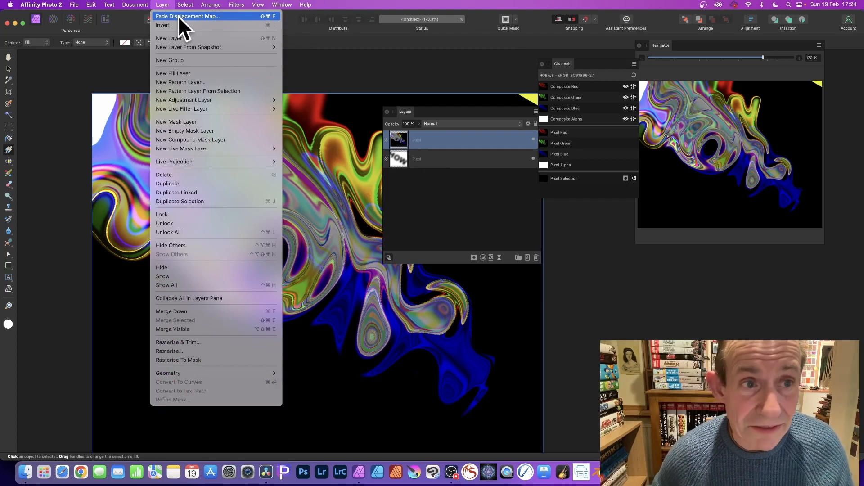
{"action": "left_click", "coordinate": [178, 15]}
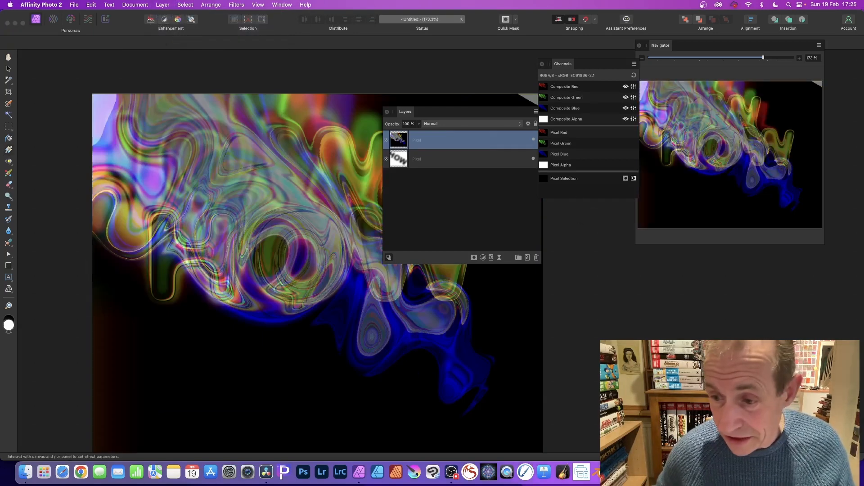
{"action": "left_click_drag", "start_coordinate": [357, 217], "coordinate": [368, 139]}
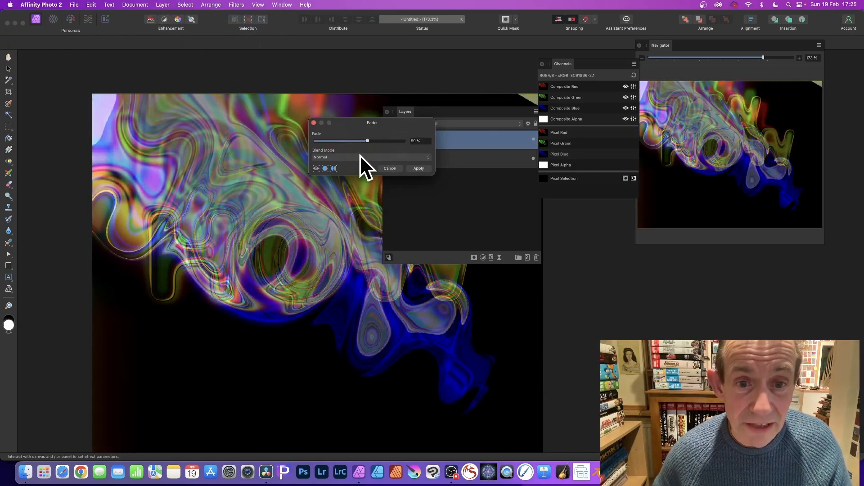
{"action": "left_click", "coordinate": [361, 156]}
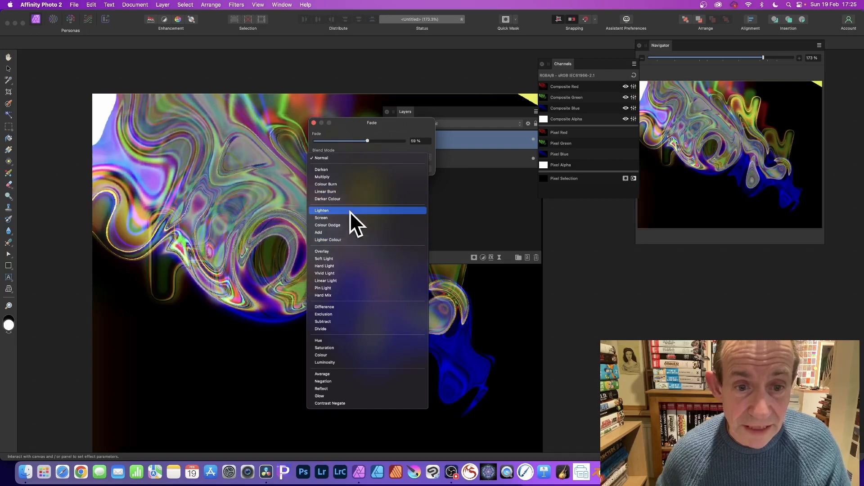
{"action": "left_click", "coordinate": [349, 210]}
{"action": "left_click_drag", "start_coordinate": [365, 140], "coordinate": [340, 140]}
{"action": "left_click", "coordinate": [366, 159]}
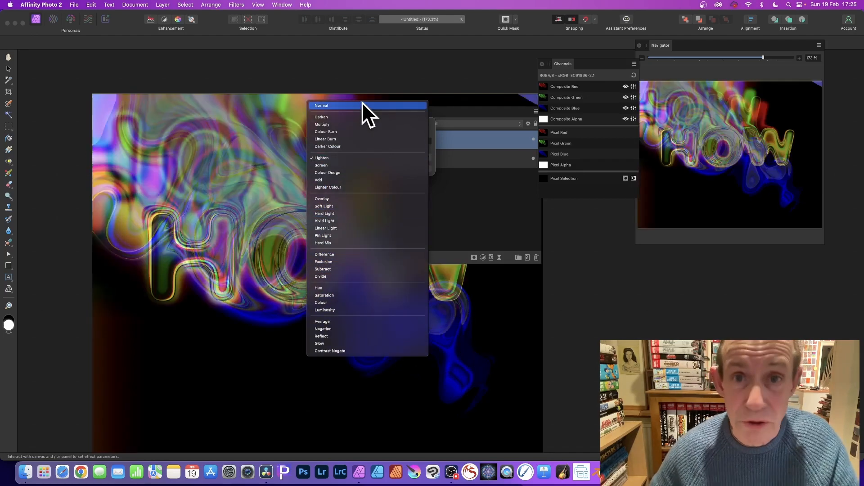
{"action": "left_click", "coordinate": [363, 105]}
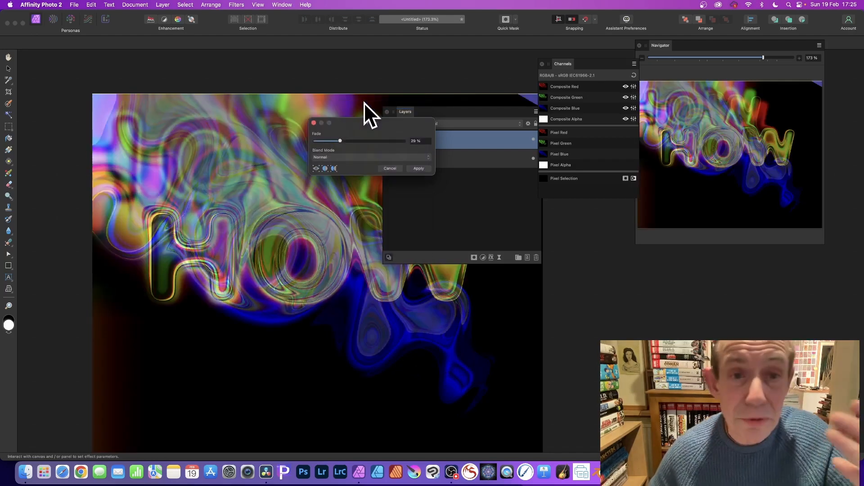
{"action": "left_click", "coordinate": [418, 168]}
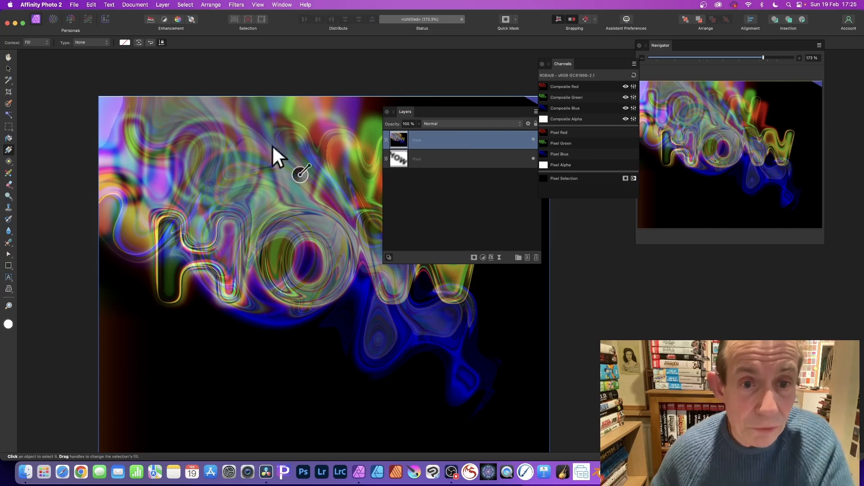
Copy the faded liquid spiral layer.
{"action": "scroll", "coordinate": [339, 148], "scroll_direction": "down", "scroll_amount": 2}
{"action": "scroll", "coordinate": [339, 149], "scroll_direction": "right", "scroll_amount": 2}
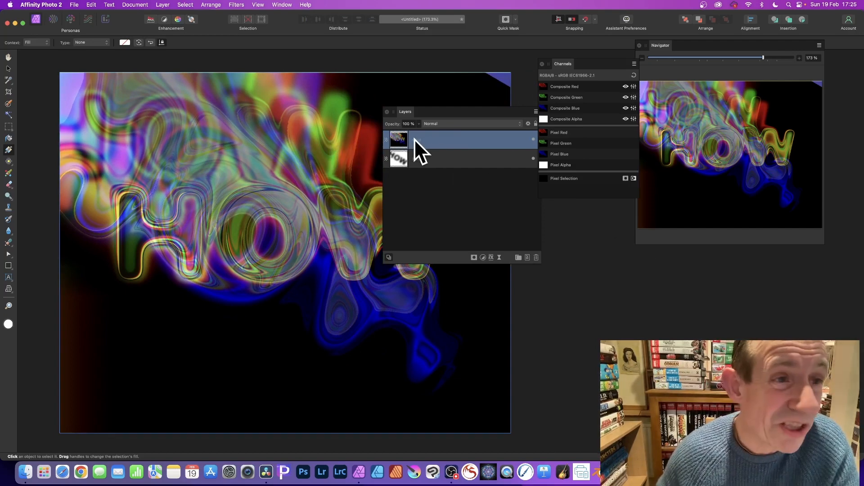
{"action": "left_click", "coordinate": [91, 4]}
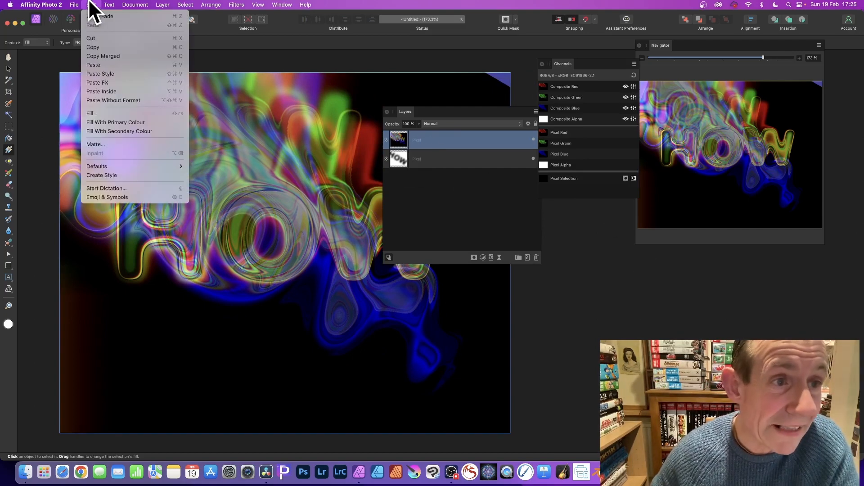
{"action": "left_click", "coordinate": [95, 47]}
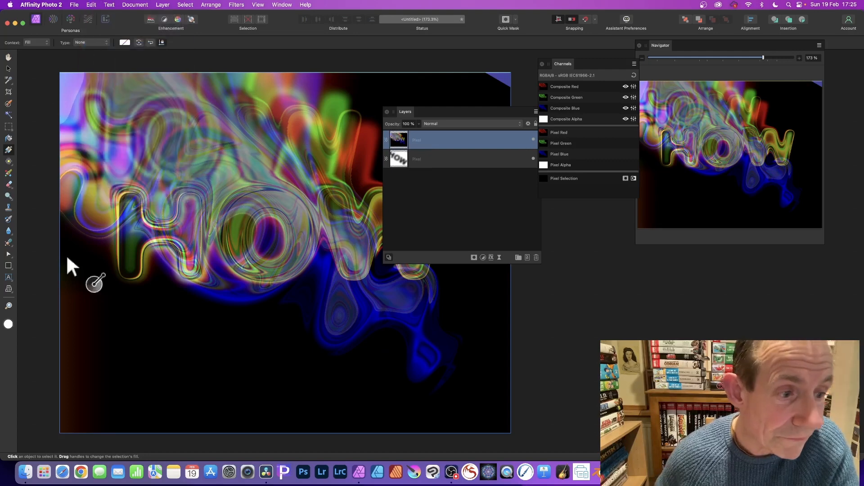
Add the art text "type" in 144 pt Arial Black over the image and shift it slightly left on the canvas.
{"action": "left_click", "coordinate": [8, 277]}
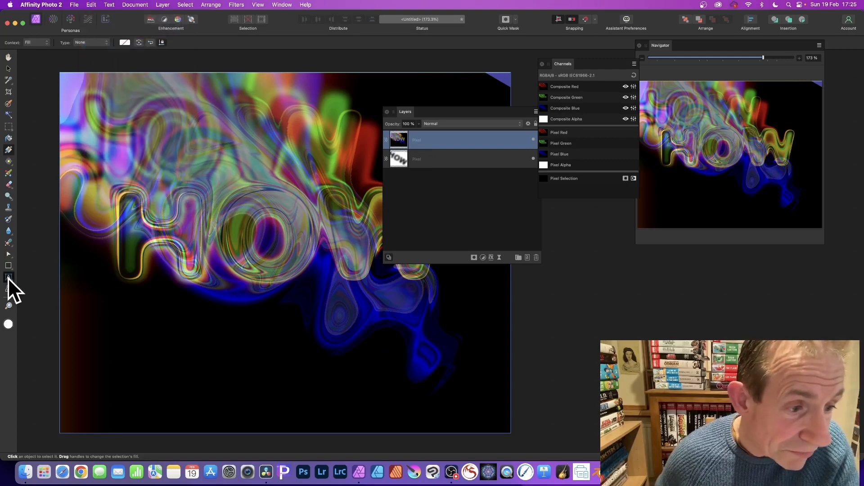
{"action": "left_click", "coordinate": [51, 277]}
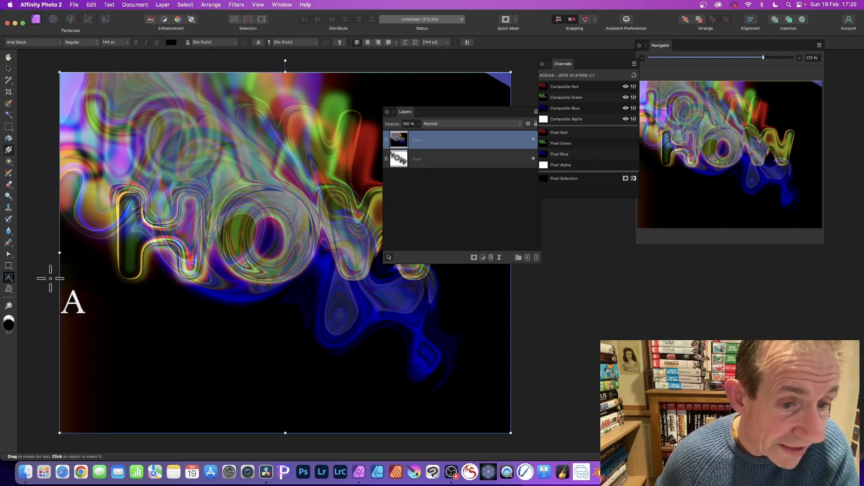
{"action": "left_click", "coordinate": [207, 219]}
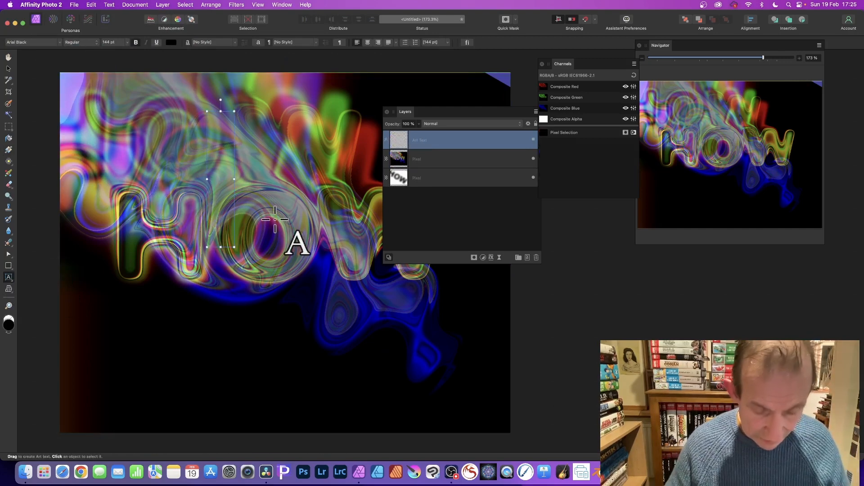
{"action": "type", "text": "type"}
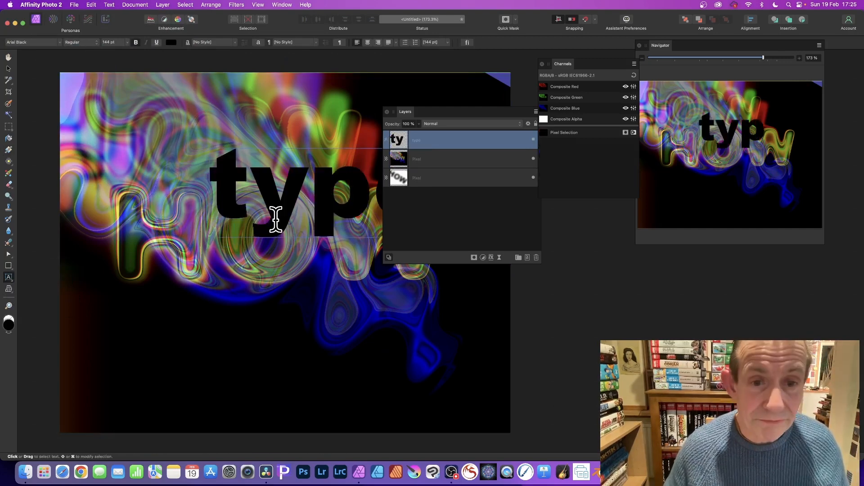
{"action": "left_click_drag", "start_coordinate": [404, 112], "coordinate": [496, 122]}
{"action": "left_click", "coordinate": [8, 68]}
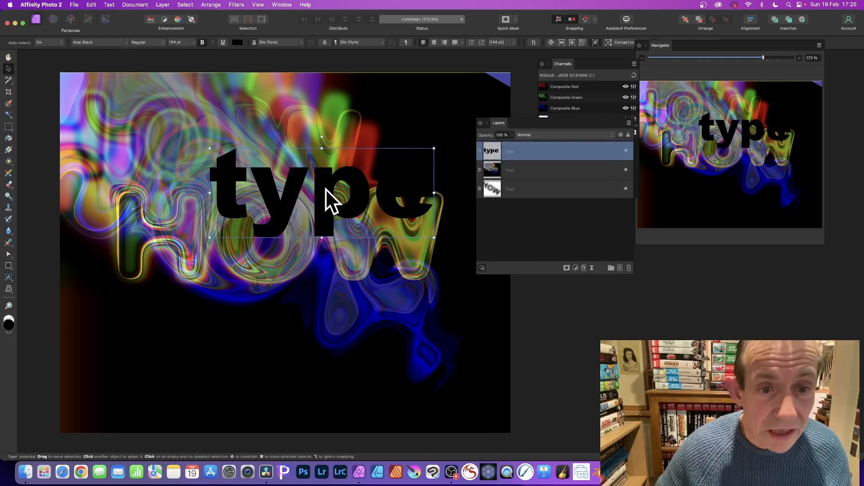
{"action": "left_click_drag", "start_coordinate": [274, 194], "coordinate": [229, 194]}
{"action": "left_click_drag", "start_coordinate": [506, 123], "coordinate": [455, 121]}
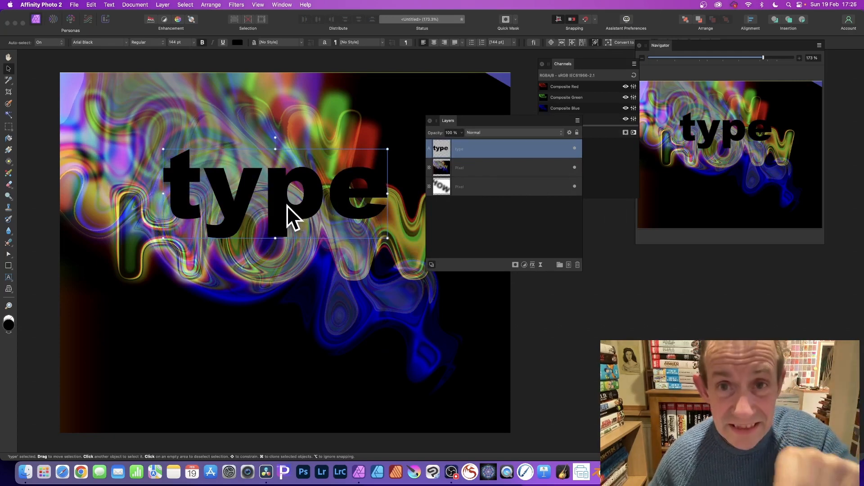
Paste the copied liquid layer inside the type text and move the text down over the HOW lettering.
{"action": "left_click", "coordinate": [89, 3]}
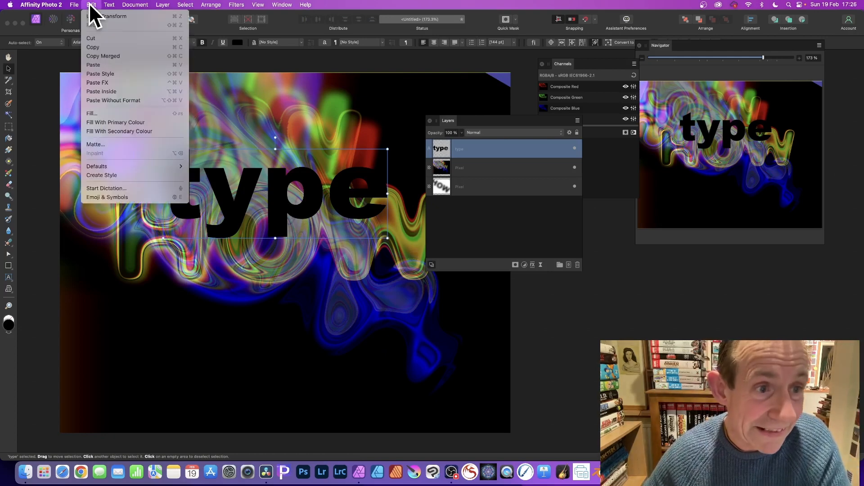
{"action": "left_click", "coordinate": [114, 90]}
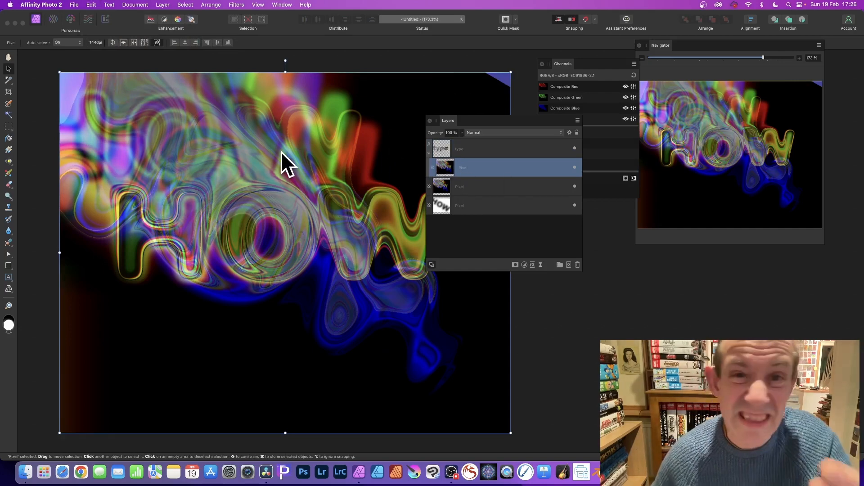
{"action": "left_click", "coordinate": [439, 147]}
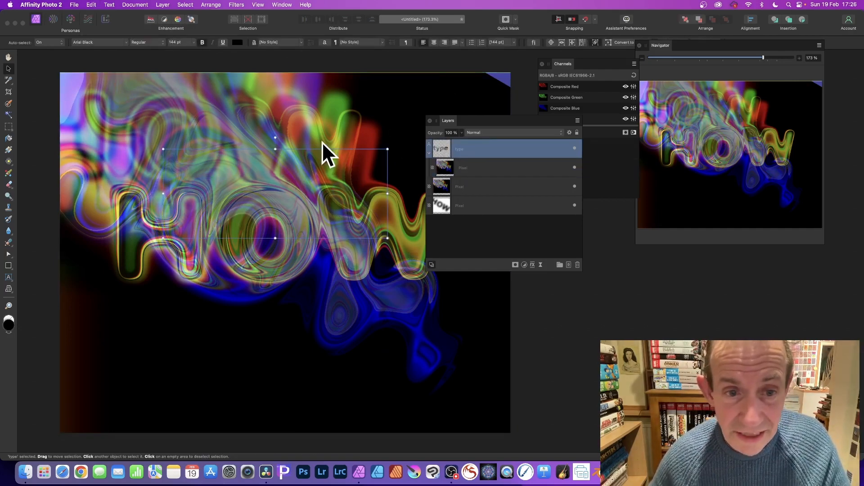
{"action": "left_click_drag", "start_coordinate": [313, 168], "coordinate": [278, 226]}
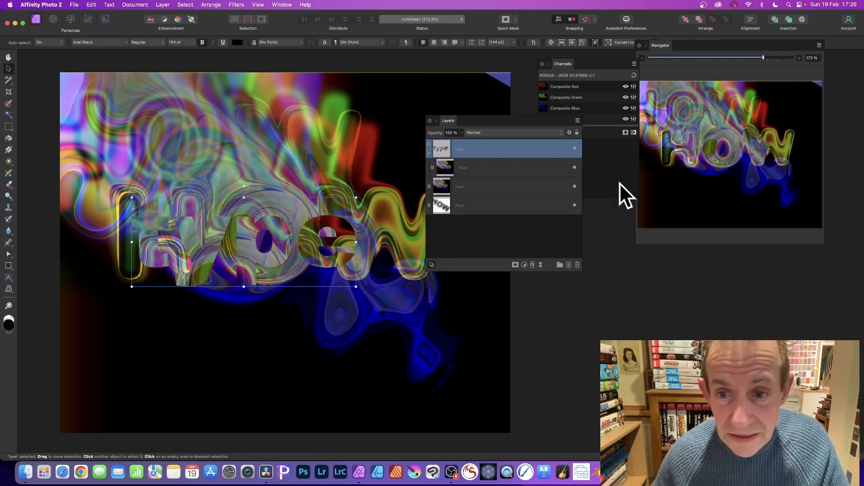
Hide the original liquid spiral layer, then enlarge the type text to about 200 pt and reposition it in the canvas's upper half.
{"action": "left_click", "coordinate": [575, 186]}
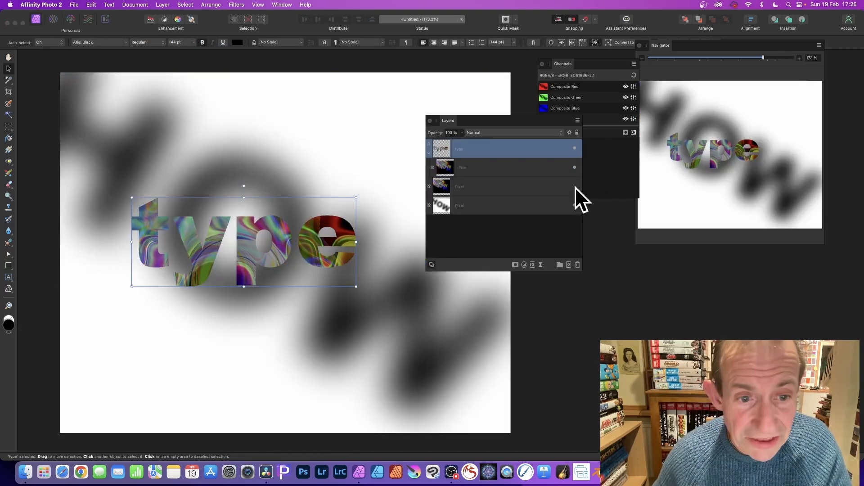
{"action": "left_click_drag", "start_coordinate": [339, 223], "coordinate": [357, 198]}
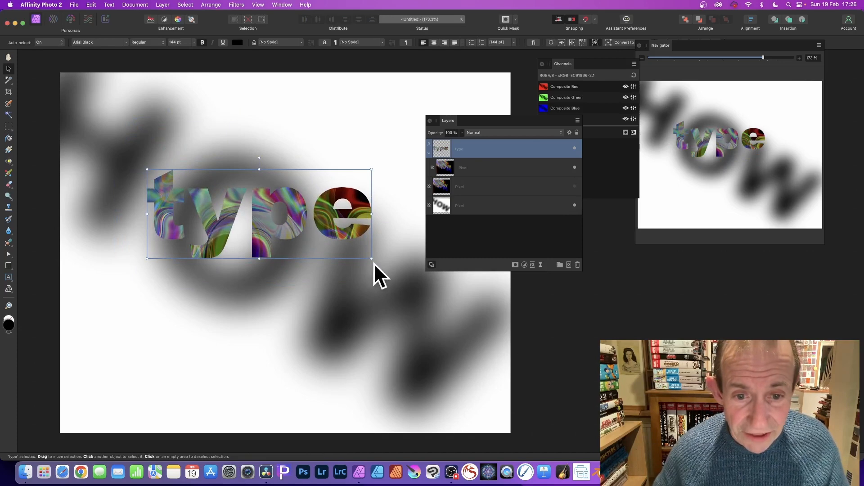
{"action": "left_click_drag", "start_coordinate": [371, 258], "coordinate": [455, 299]}
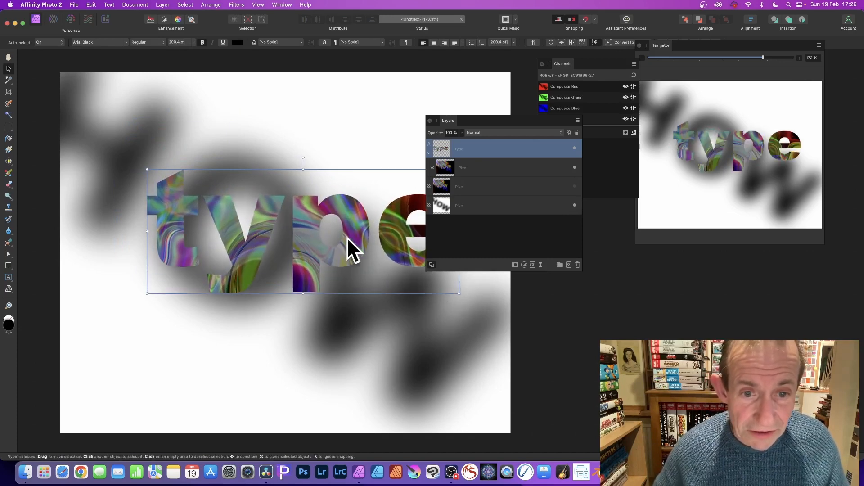
{"action": "left_click_drag", "start_coordinate": [347, 238], "coordinate": [298, 210]}
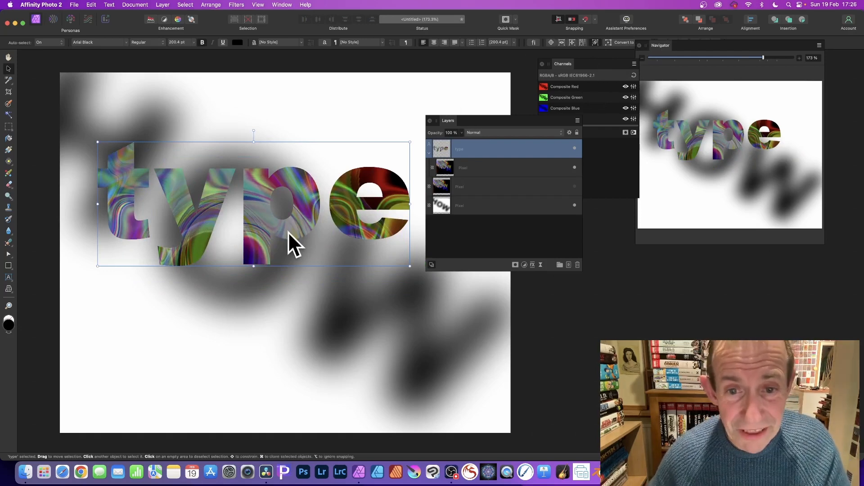
{"action": "mouse_move", "coordinate": [340, 190]}
{"action": "left_mouse_down"}
{"action": "mouse_move", "coordinate": [344, 199]}
{"action": "mouse_move", "coordinate": [356, 193]}
{"action": "left_mouse_up"}
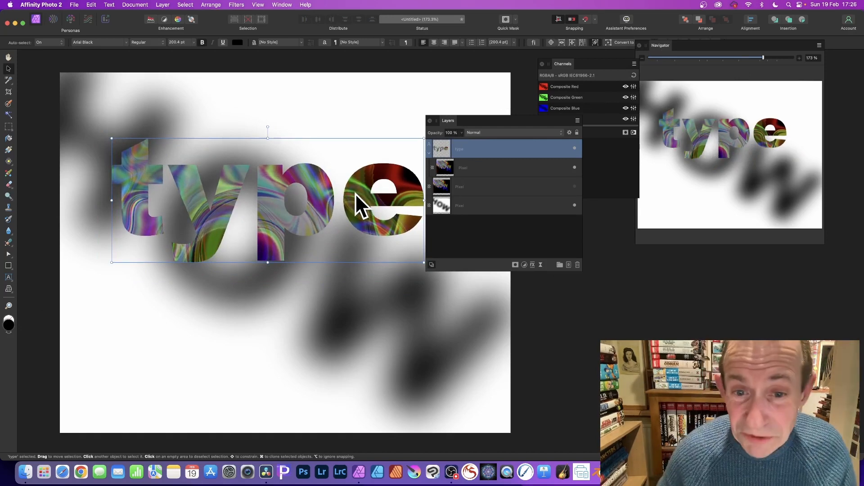
Displace the liquid layer nested inside the type text, using the map from the layers beneath at about -92 px.
{"action": "left_click", "coordinate": [444, 164]}
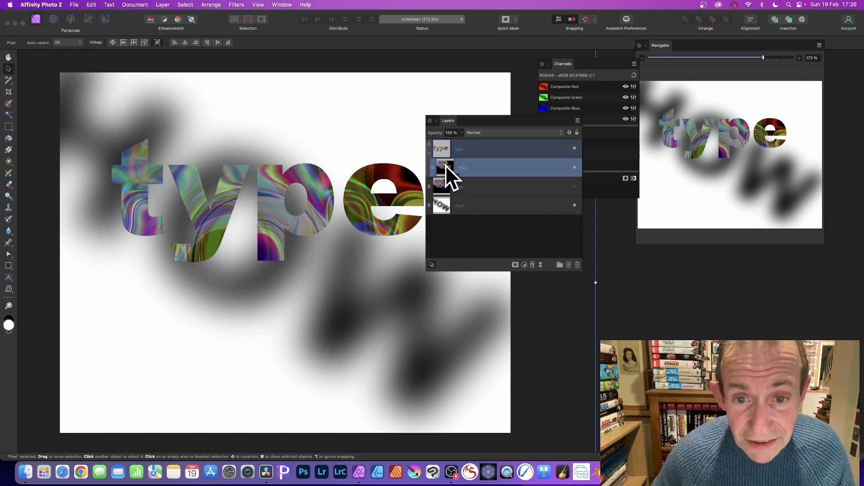
{"action": "left_click", "coordinate": [236, 5]}
{"action": "mouse_move", "coordinate": [241, 47]}
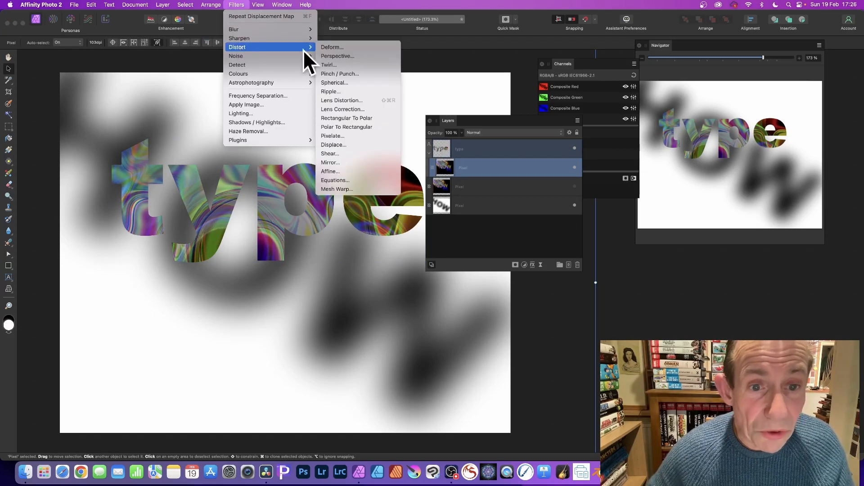
{"action": "left_click", "coordinate": [355, 142]}
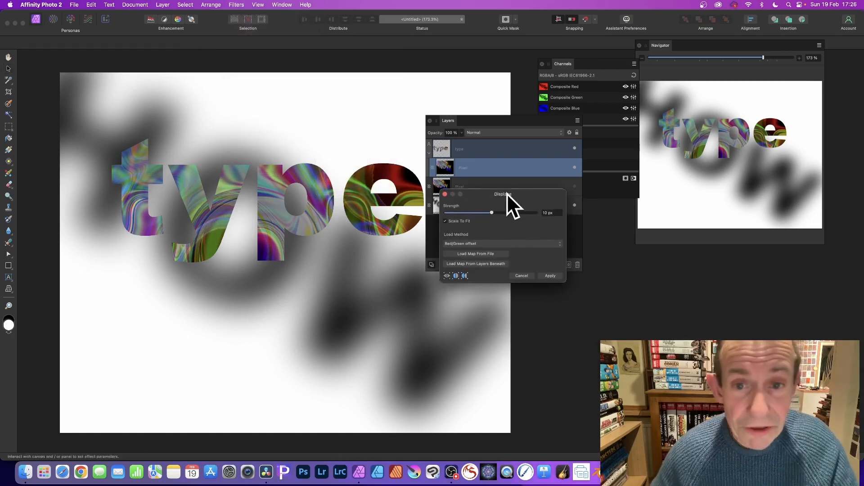
{"action": "left_click_drag", "start_coordinate": [507, 193], "coordinate": [433, 218]}
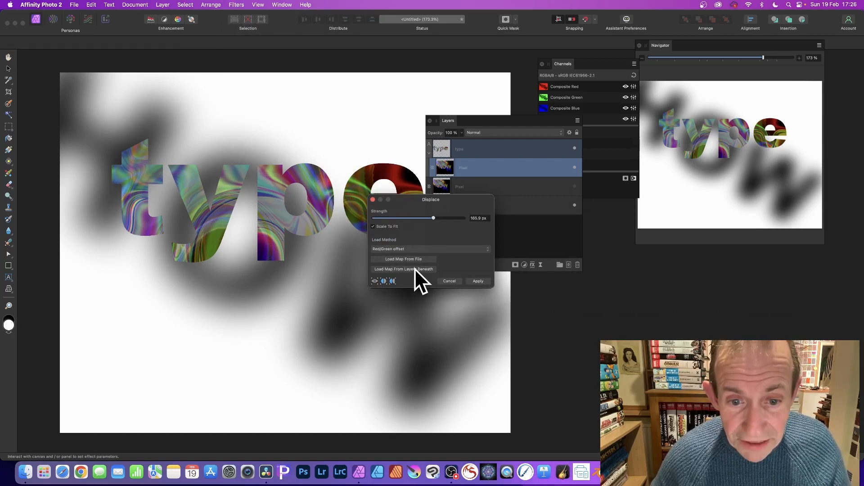
{"action": "left_click", "coordinate": [414, 268]}
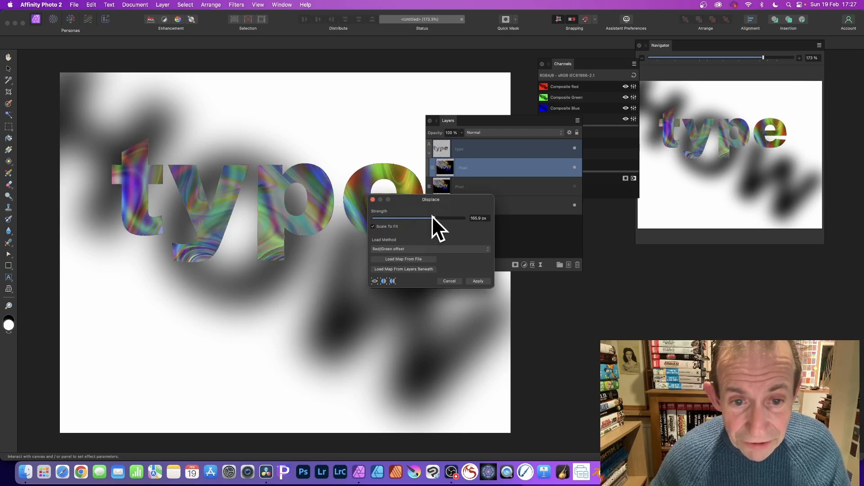
{"action": "left_click_drag", "start_coordinate": [432, 219], "coordinate": [411, 218]}
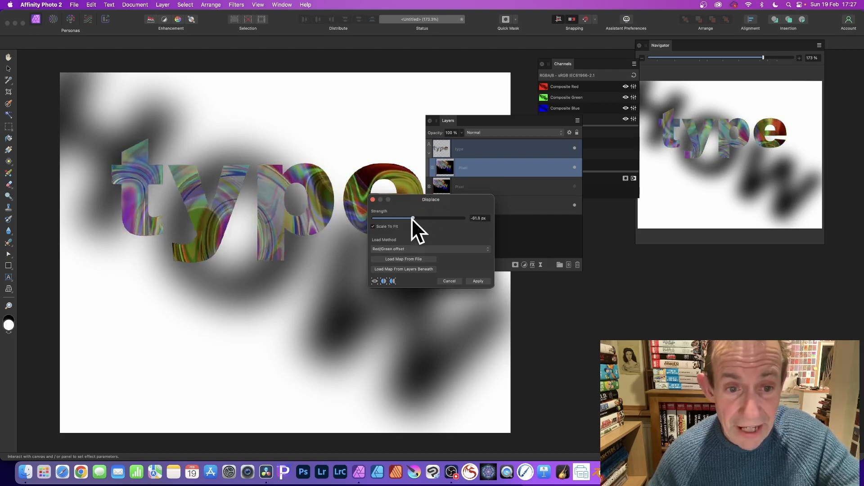
{"action": "left_click", "coordinate": [477, 281]}
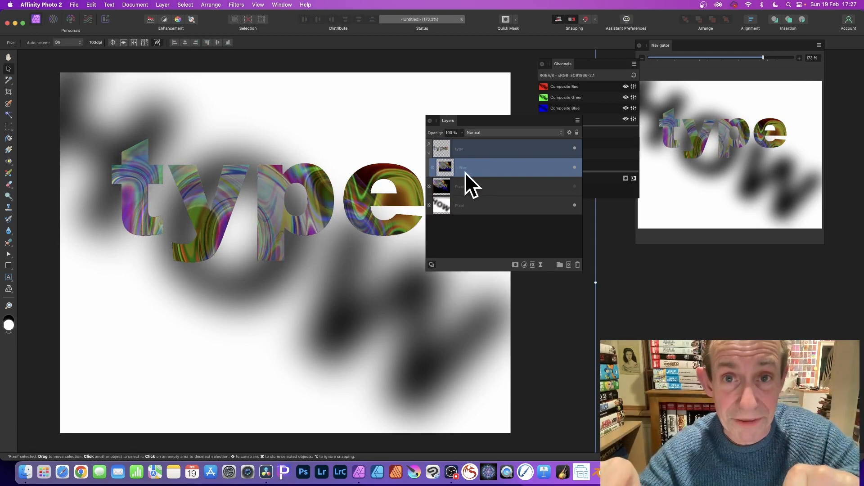
Try to displace the whole type text layer, using the map from the layers beneath at about 335 px.
{"action": "left_click", "coordinate": [446, 148]}
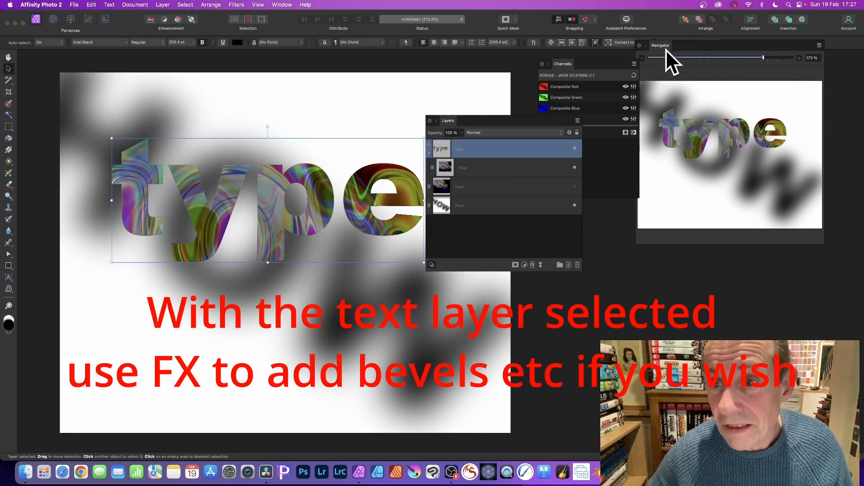
{"action": "left_click_drag", "start_coordinate": [666, 50], "coordinate": [663, 78]}
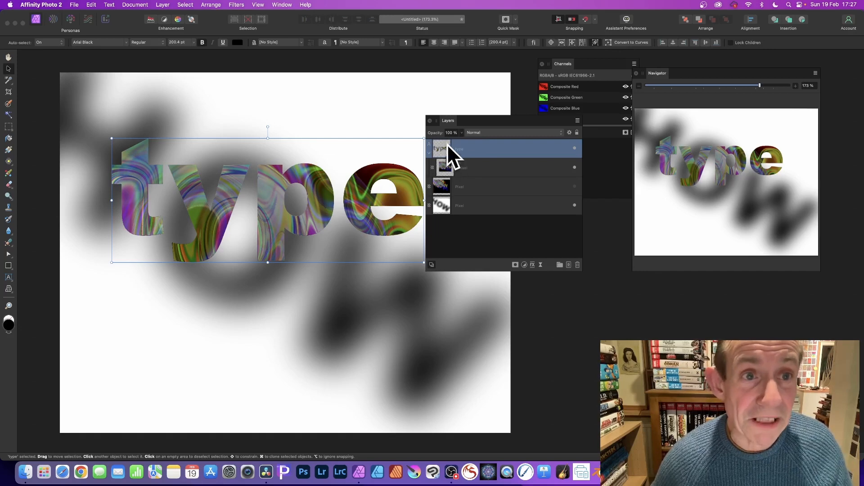
{"action": "left_click", "coordinate": [238, 5]}
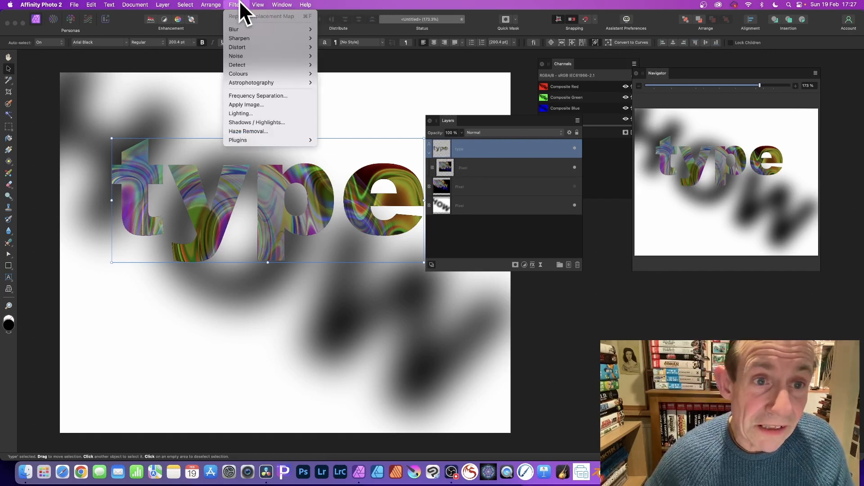
{"action": "mouse_move", "coordinate": [233, 47]}
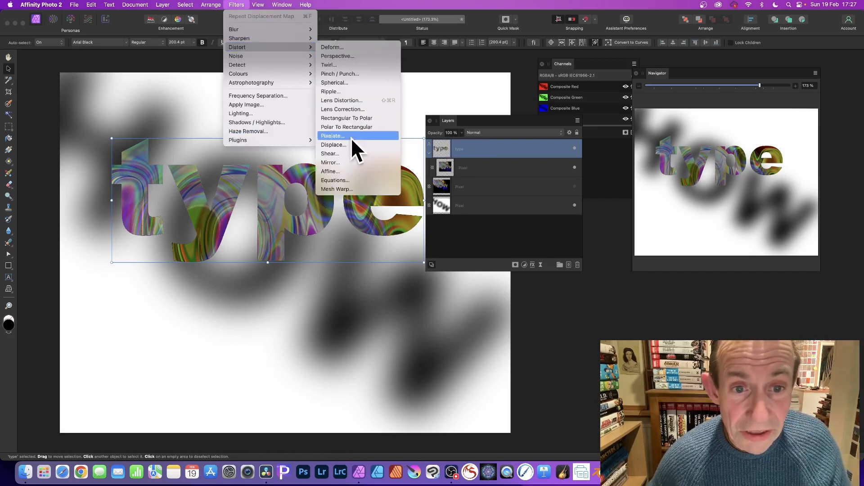
{"action": "left_click", "coordinate": [334, 144]}
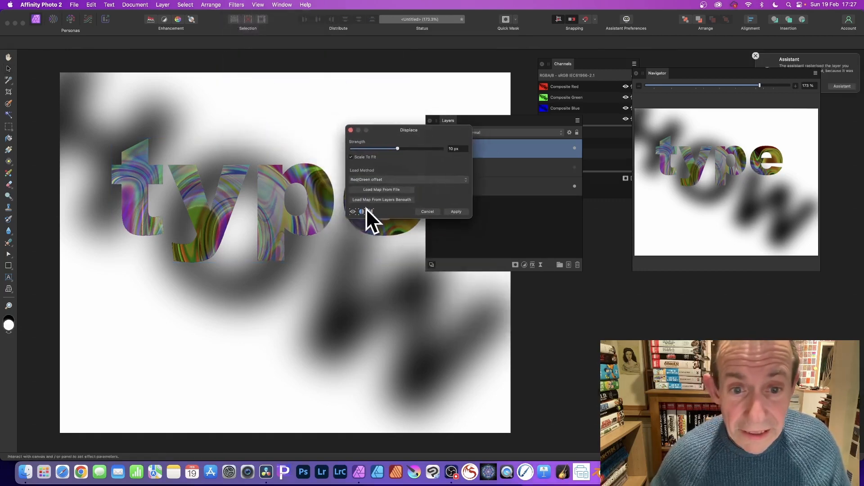
{"action": "left_click", "coordinate": [382, 200]}
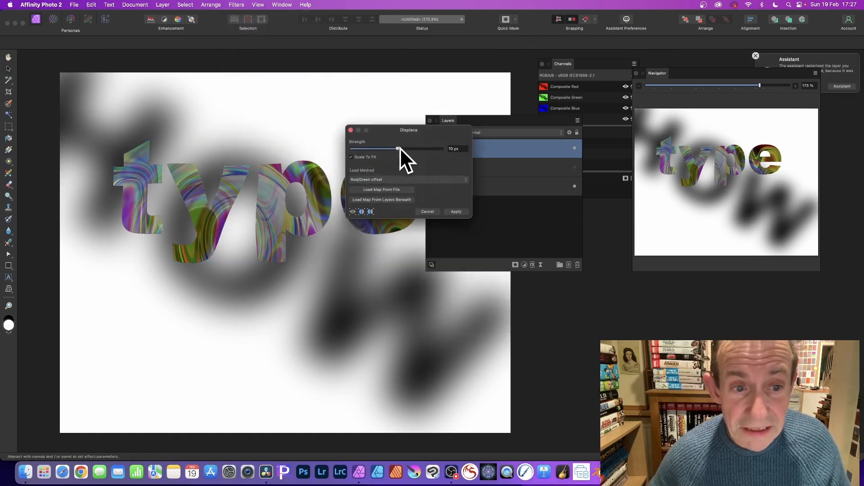
{"action": "left_click_drag", "start_coordinate": [399, 149], "coordinate": [426, 152]}
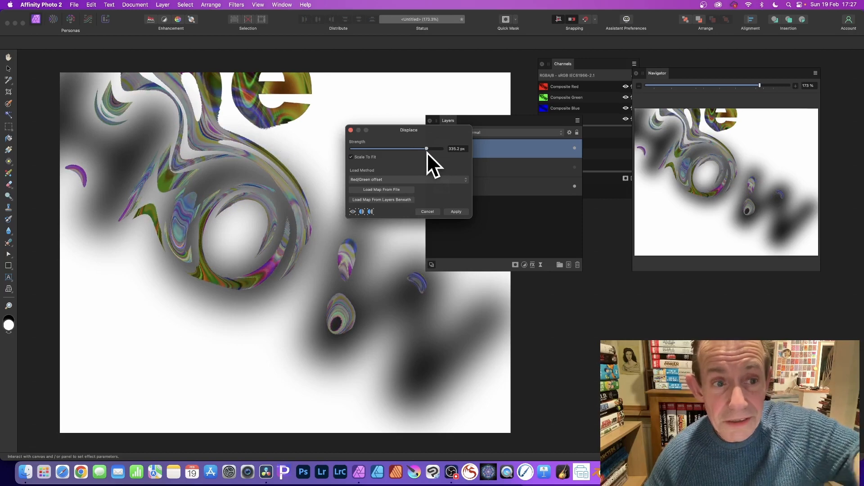
{"action": "mouse_move", "coordinate": [427, 152]}
{"action": "left_mouse_down"}
{"action": "mouse_move", "coordinate": [398, 151]}
{"action": "mouse_move", "coordinate": [426, 156]}
{"action": "left_mouse_up"}
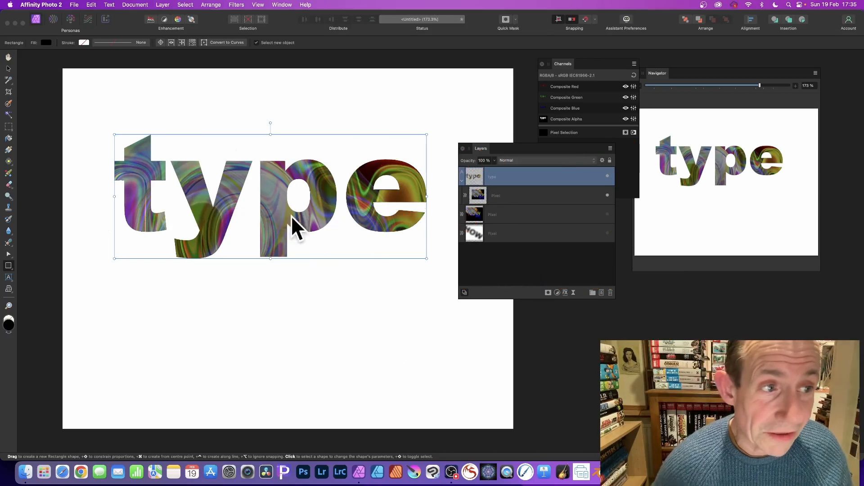
Draw a white rectangle covering the whole canvas and place its layer directly below the type text.
{"action": "left_click", "coordinate": [8, 266]}
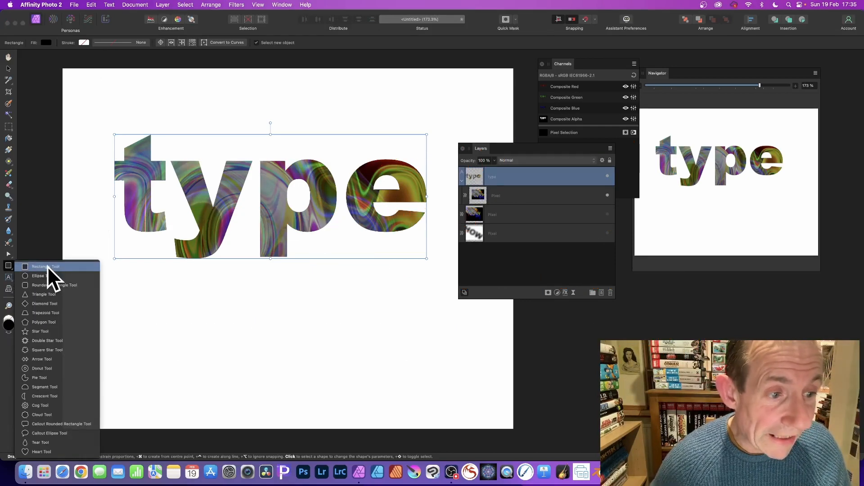
{"action": "left_click", "coordinate": [47, 266]}
{"action": "left_click_drag", "start_coordinate": [62, 69], "coordinate": [516, 430]}
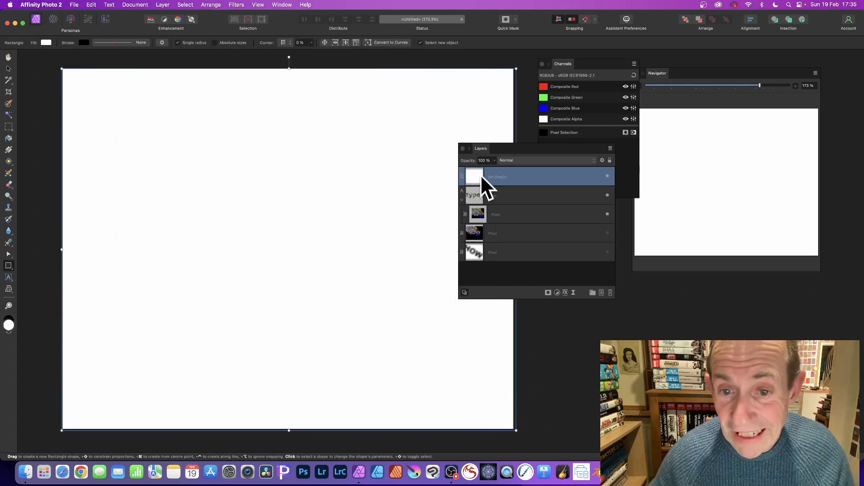
{"action": "left_click_drag", "start_coordinate": [472, 173], "coordinate": [472, 223]}
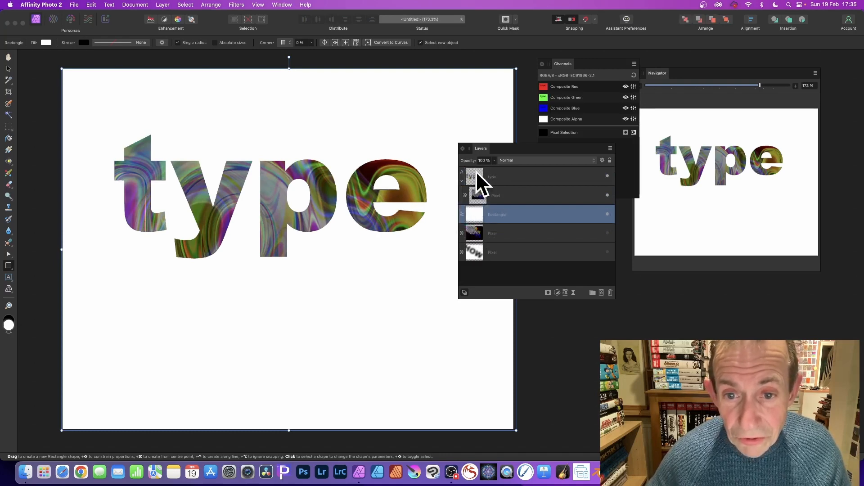
Merge the visible type text and rectangle into a new layer, leaving only that layer and the blurred HOW layer switched on.
{"action": "left_click", "coordinate": [506, 175]}
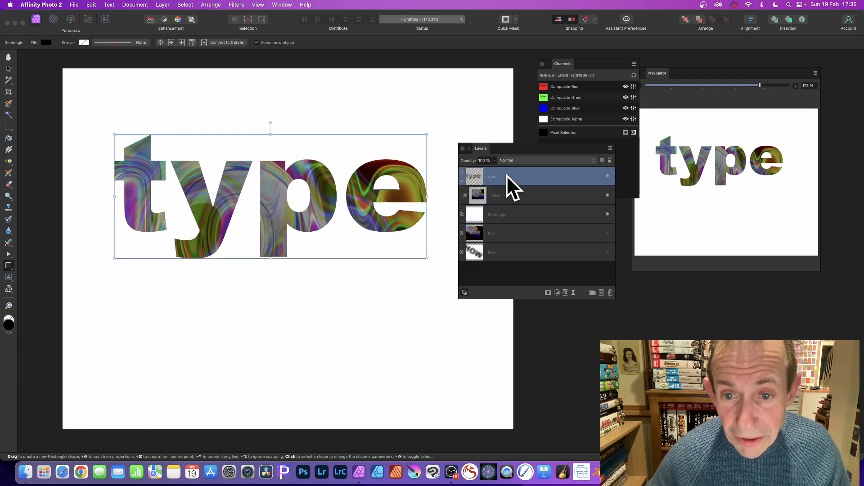
{"action": "left_click", "coordinate": [511, 213], "text": "super"}
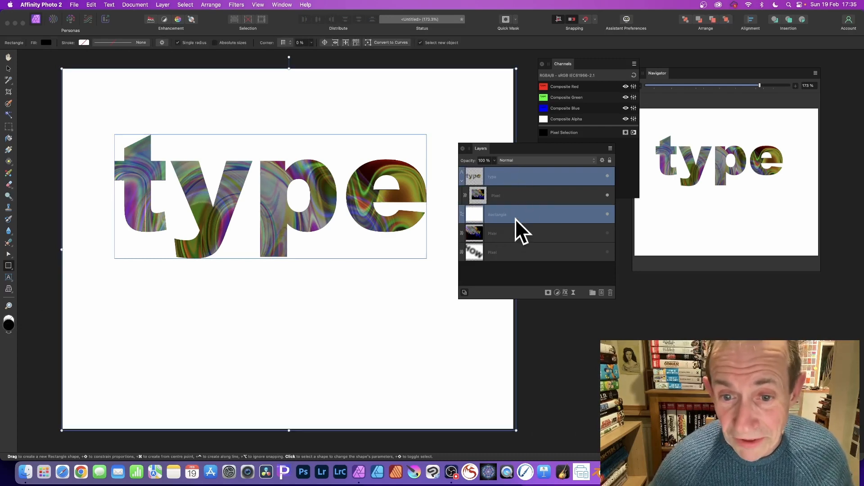
{"action": "left_click", "coordinate": [162, 5]}
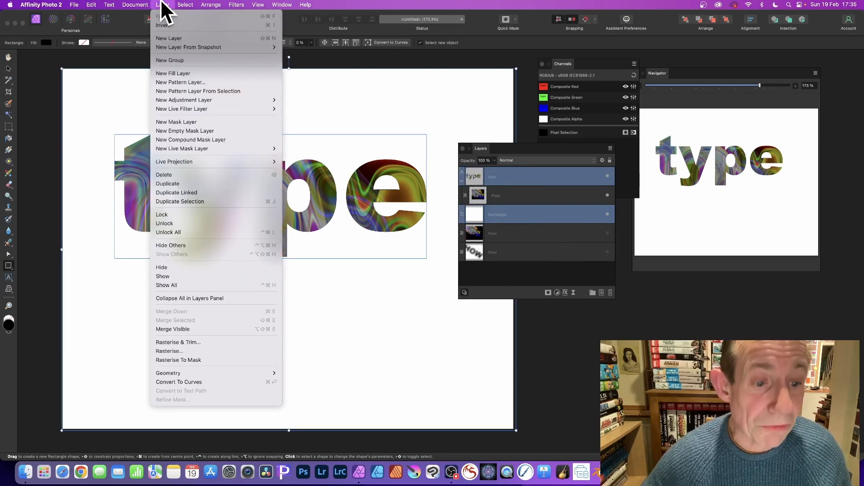
{"action": "left_click", "coordinate": [187, 329]}
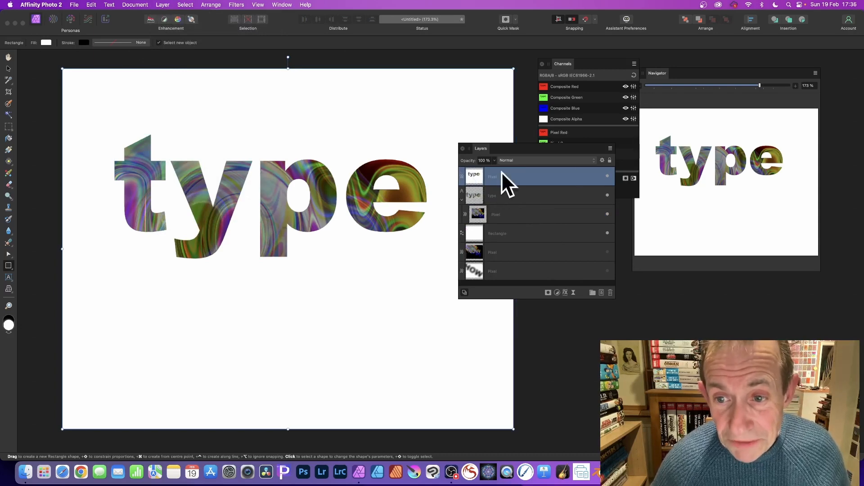
{"action": "left_click", "coordinate": [607, 215]}
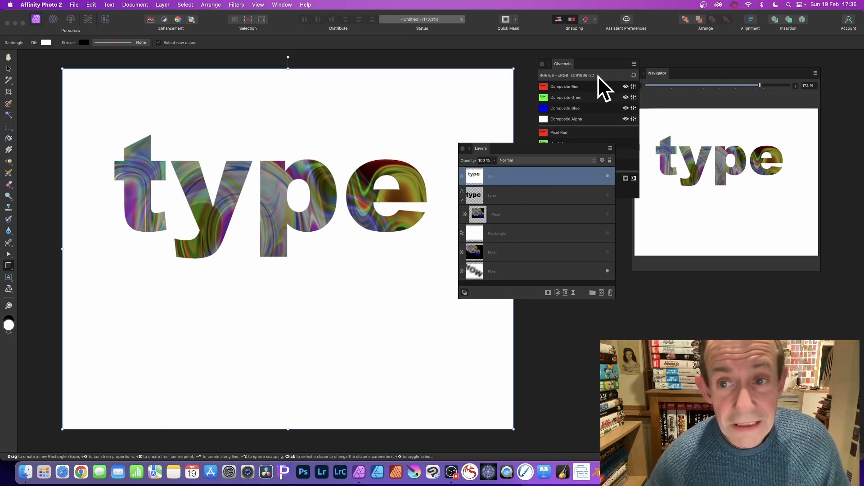
Displace the merged type layer, using the map from the layers beneath at about -76 px.
{"action": "left_click", "coordinate": [236, 5]}
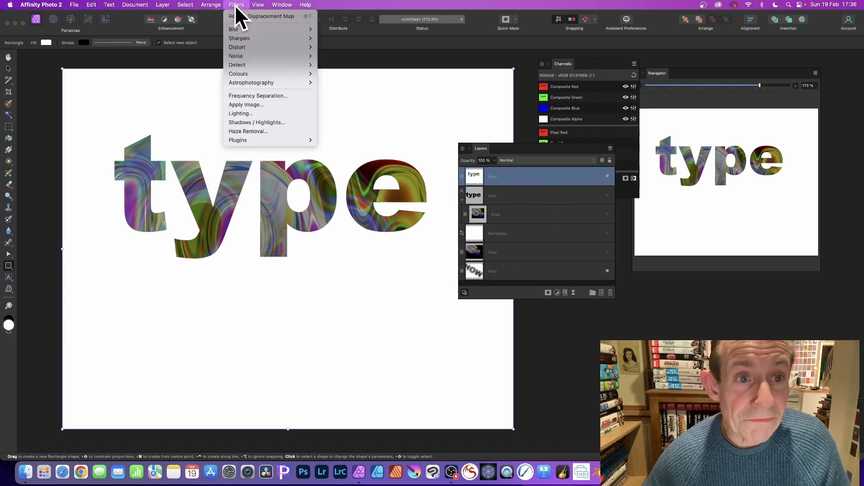
{"action": "mouse_move", "coordinate": [245, 46]}
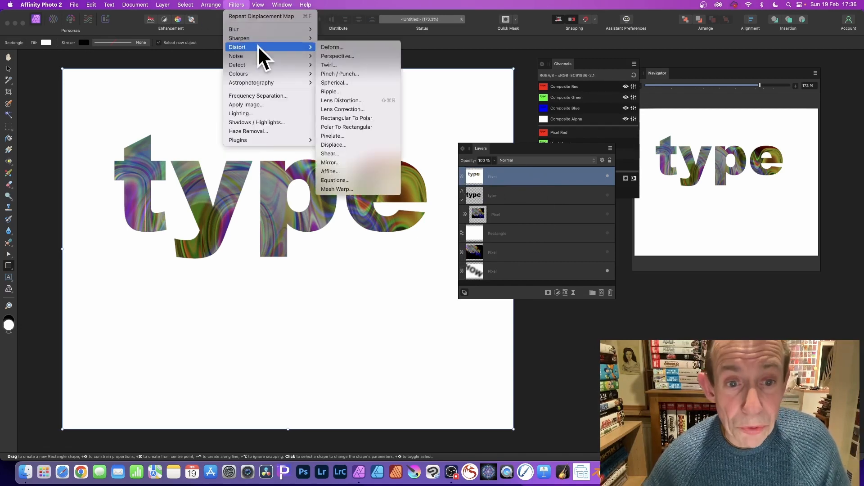
{"action": "left_click", "coordinate": [338, 143]}
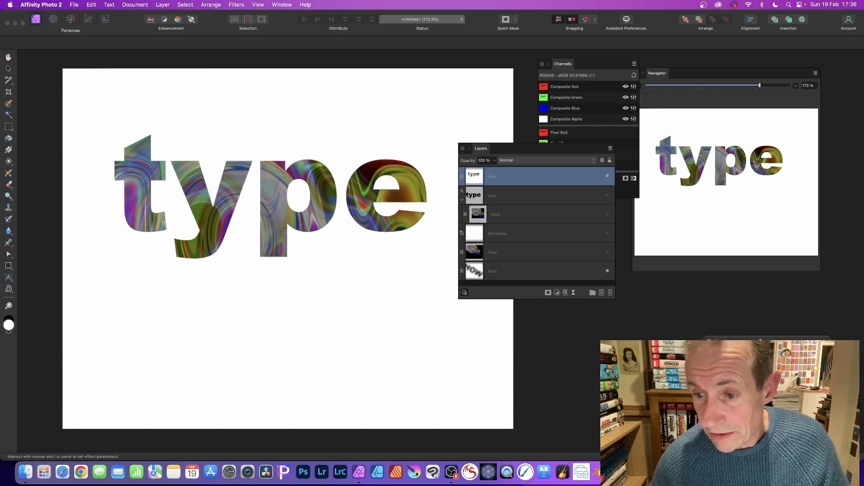
{"action": "left_click_drag", "start_coordinate": [425, 152], "coordinate": [412, 125]}
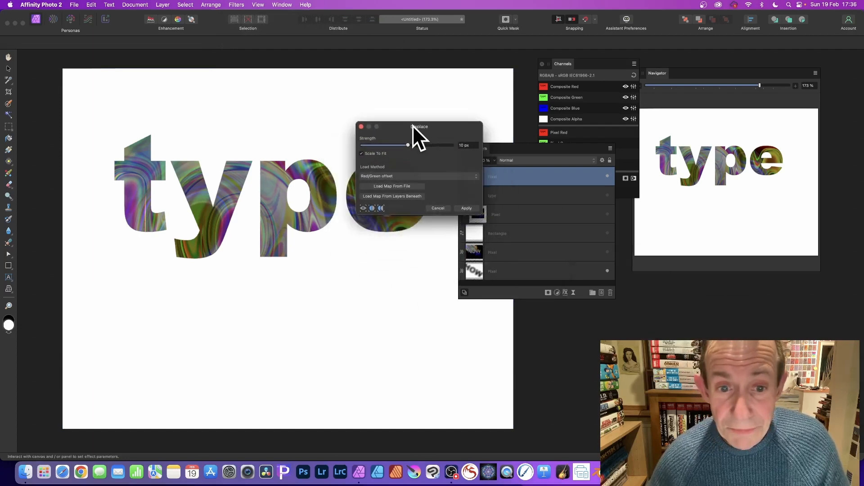
{"action": "left_click", "coordinate": [393, 196]}
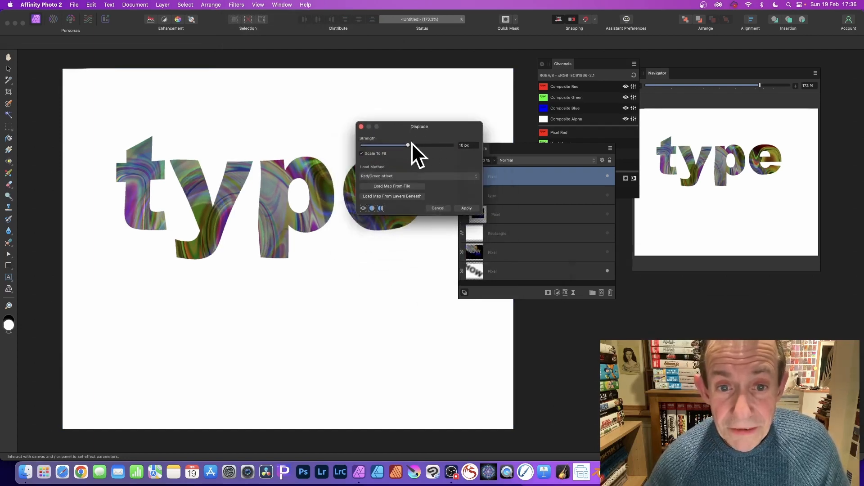
{"action": "mouse_move", "coordinate": [412, 143]}
{"action": "left_mouse_down"}
{"action": "mouse_move", "coordinate": [442, 144]}
{"action": "mouse_move", "coordinate": [399, 142]}
{"action": "left_mouse_up"}
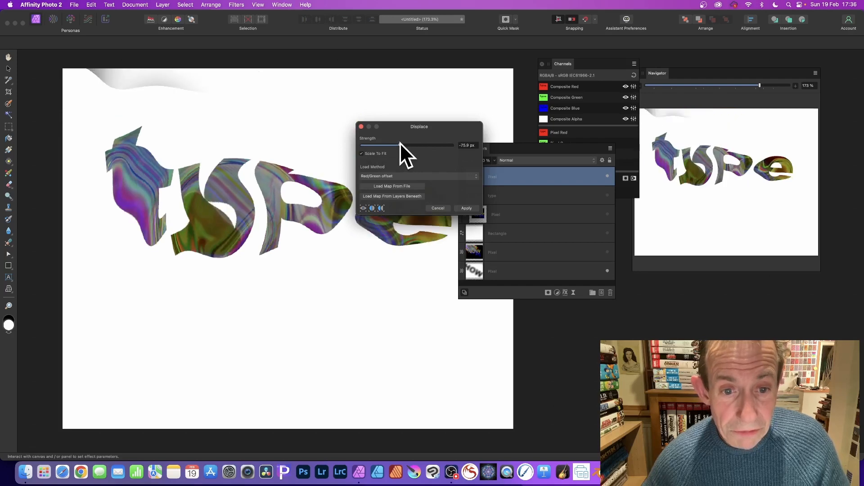
{"action": "left_click", "coordinate": [464, 207]}
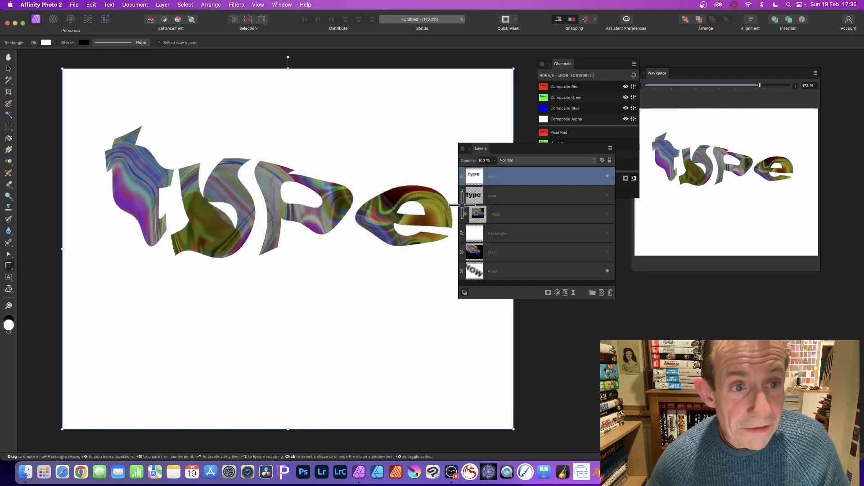
Isolate the composite red channel and displace the merged layer with the map from the layers beneath at about 406 px.
{"action": "left_click", "coordinate": [606, 86]}
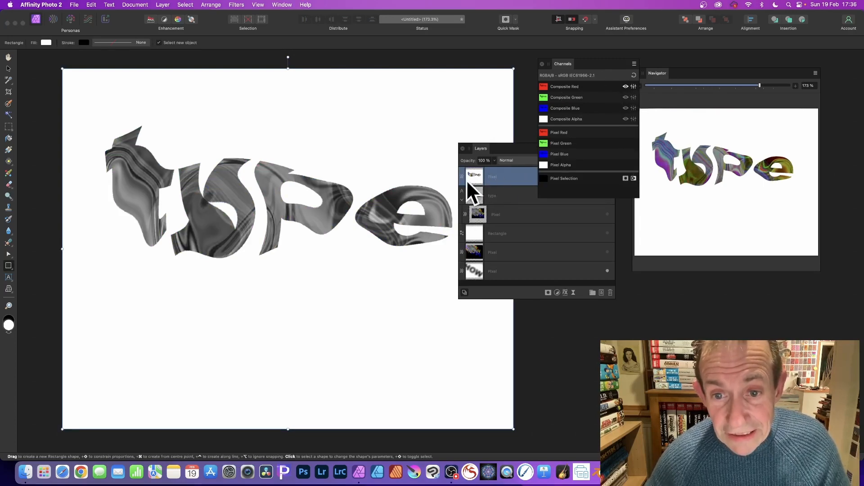
{"action": "left_click", "coordinate": [237, 4]}
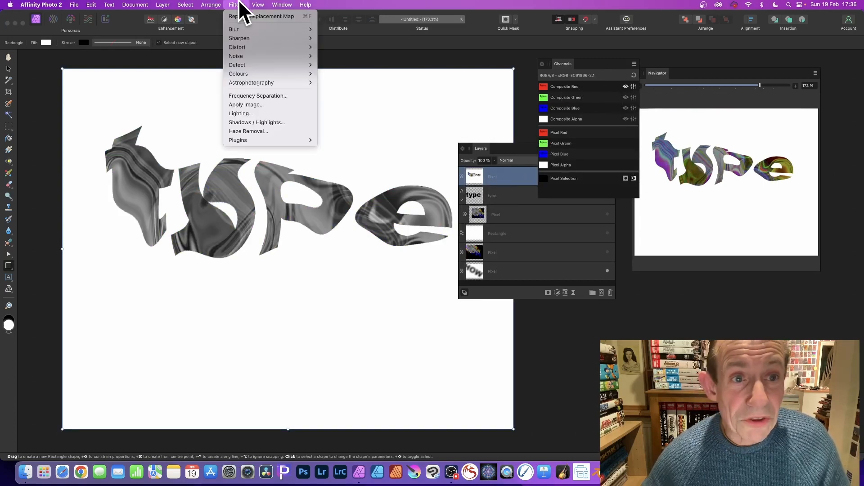
{"action": "mouse_move", "coordinate": [242, 47]}
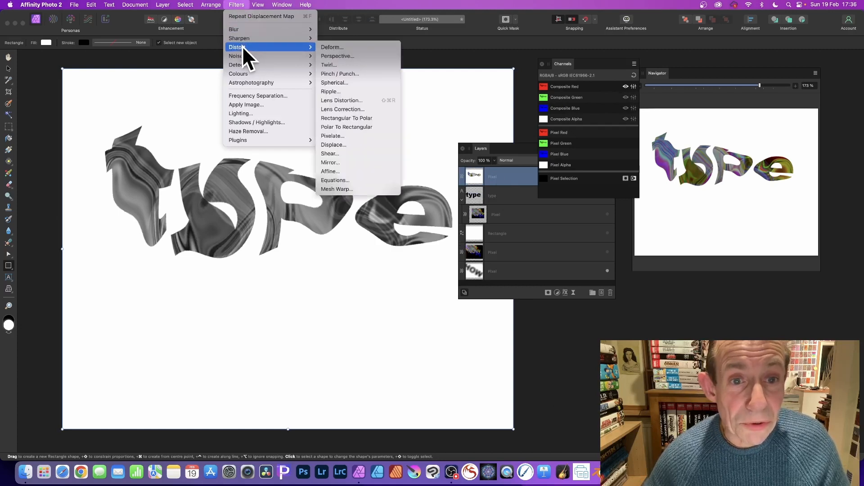
{"action": "left_click", "coordinate": [366, 144]}
{"action": "left_click_drag", "start_coordinate": [764, 335], "coordinate": [279, 139]}
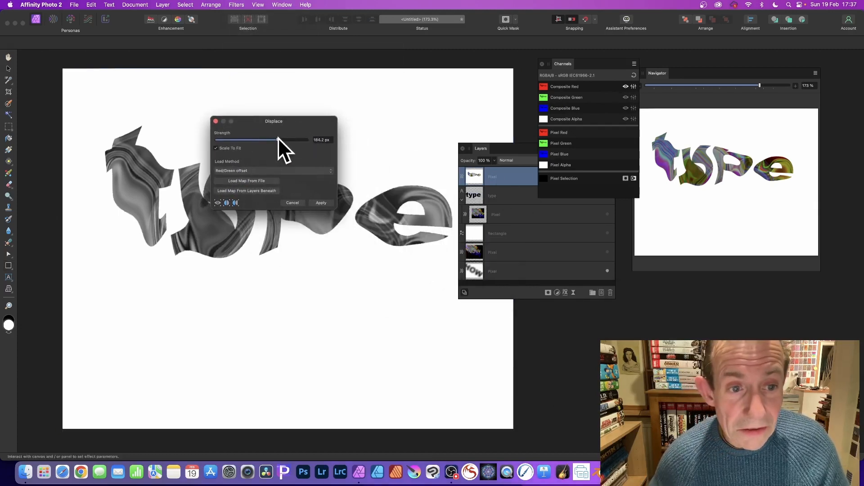
{"action": "left_click", "coordinate": [254, 190]}
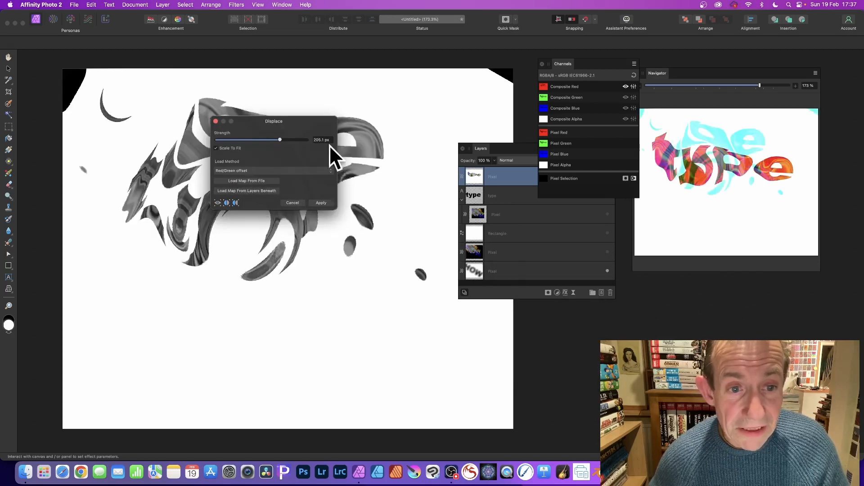
{"action": "left_click_drag", "start_coordinate": [280, 139], "coordinate": [297, 140]}
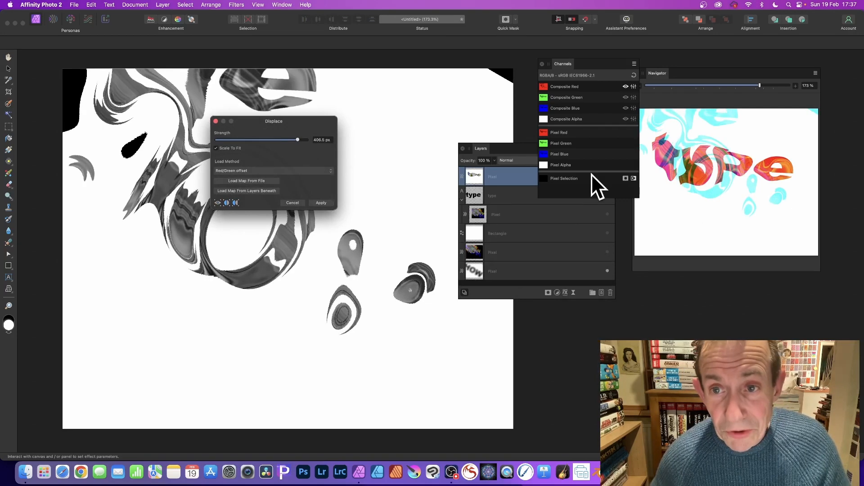
{"action": "left_click", "coordinate": [326, 201]}
Isolate the composite green channel and displace the merged layer with the map from the layers beneath at slightly under 385 px.
{"action": "left_click", "coordinate": [234, 5]}
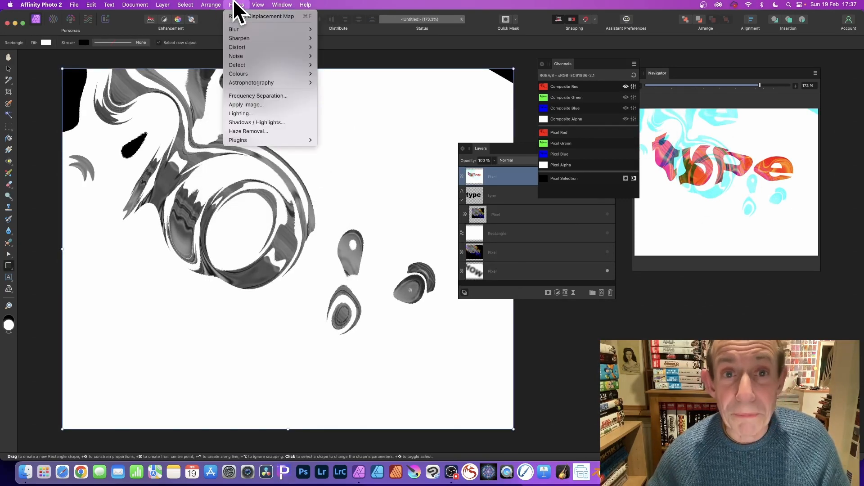
{"action": "left_click", "coordinate": [628, 86]}
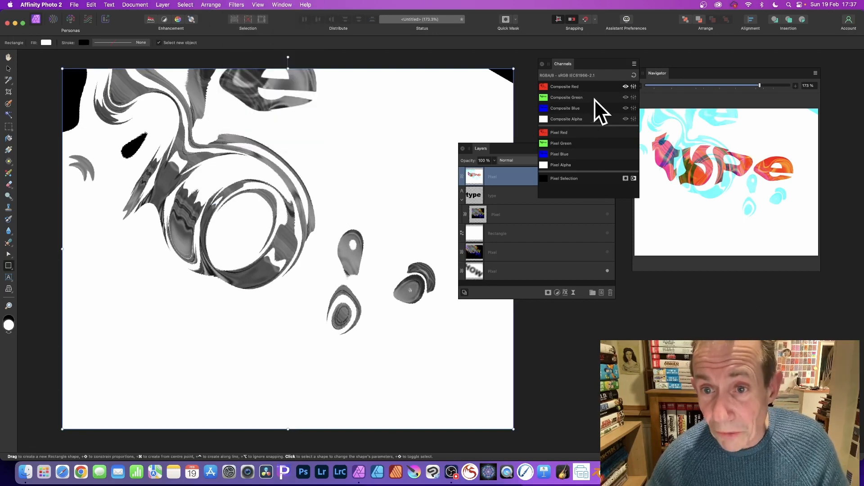
{"action": "left_click", "coordinate": [599, 97]}
{"action": "left_click", "coordinate": [236, 5]}
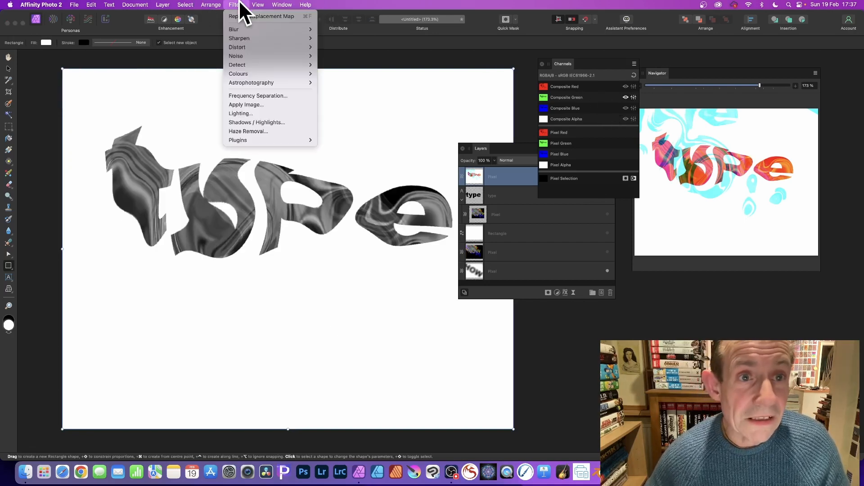
{"action": "mouse_move", "coordinate": [246, 47]}
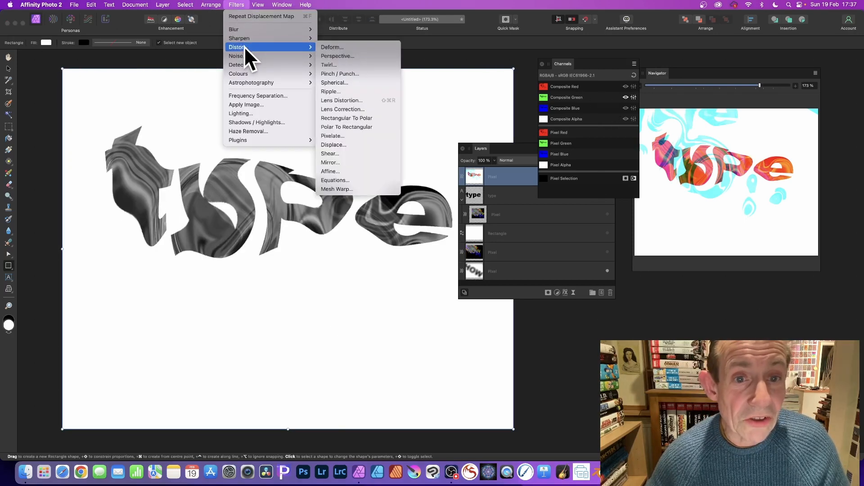
{"action": "left_click", "coordinate": [358, 142]}
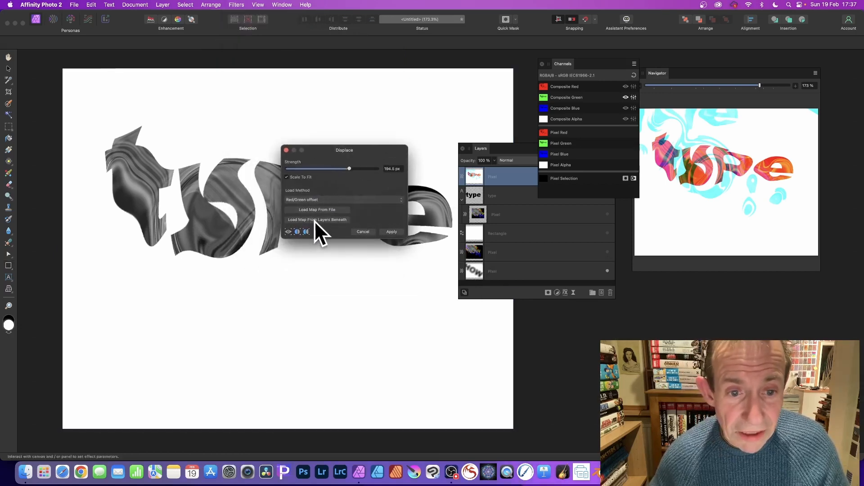
{"action": "left_click", "coordinate": [314, 219]}
{"action": "left_click_drag", "start_coordinate": [348, 169], "coordinate": [365, 169]}
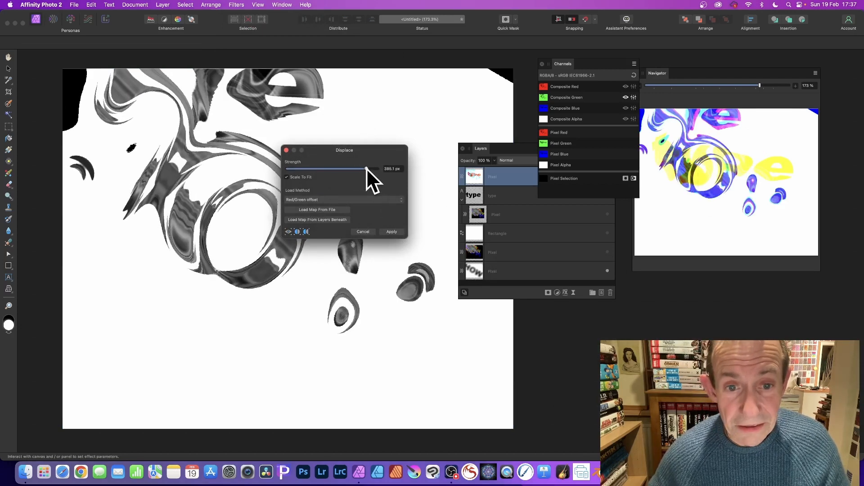
{"action": "left_click_drag", "start_coordinate": [366, 168], "coordinate": [364, 169]}
{"action": "left_click", "coordinate": [391, 231]}
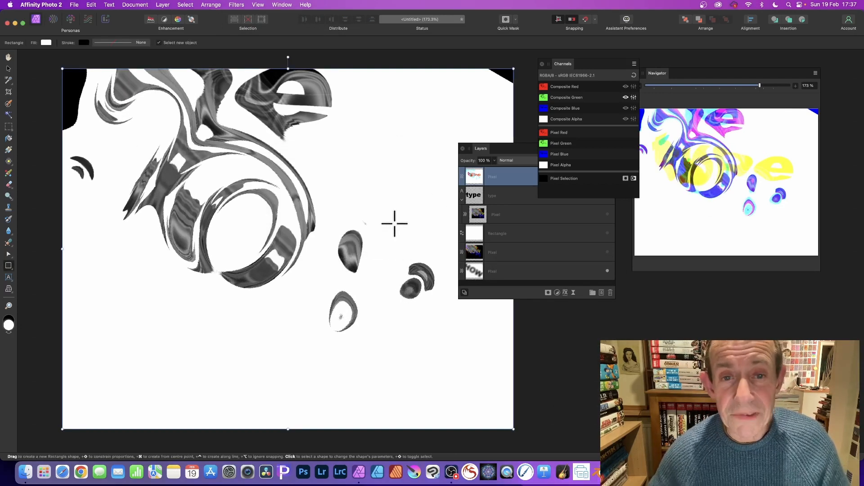